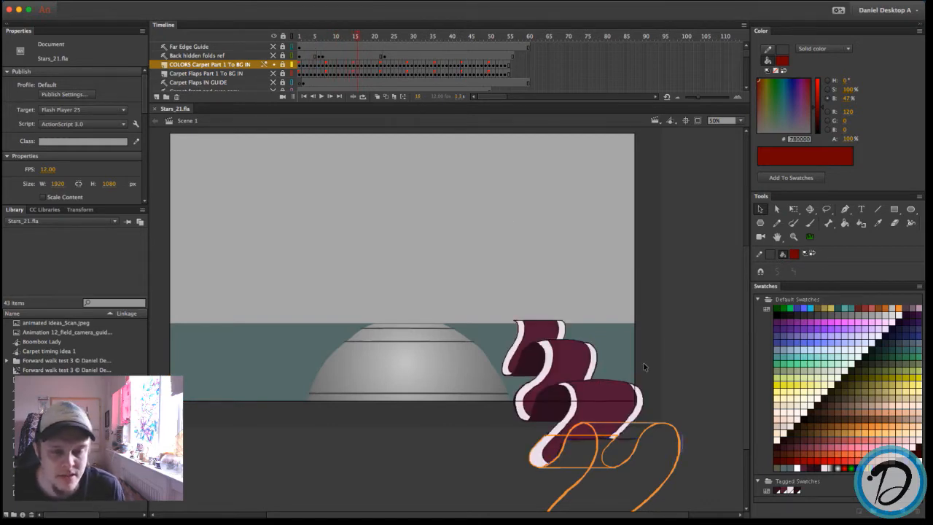
Clip the artwork outside the stage and play the carpet animation through the timeline
left_click_drag(663, 355, 662, 314)
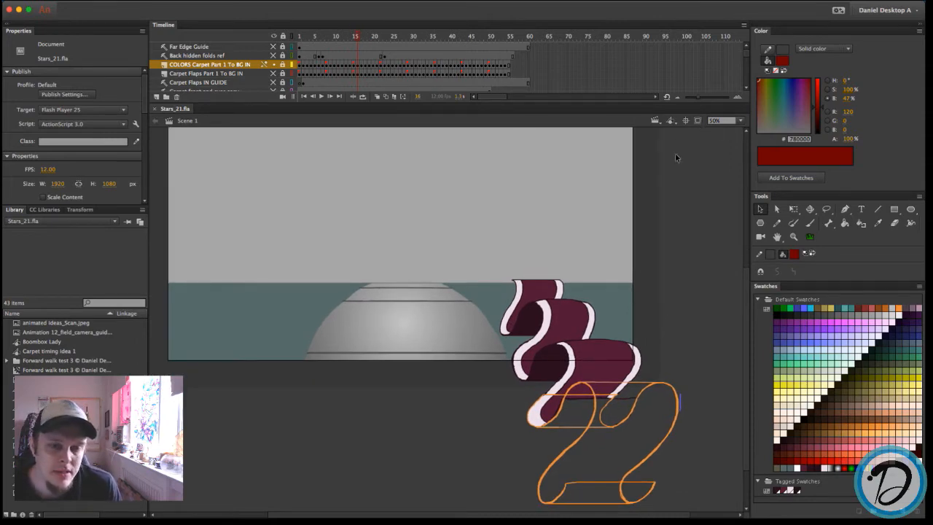
left_click(699, 122)
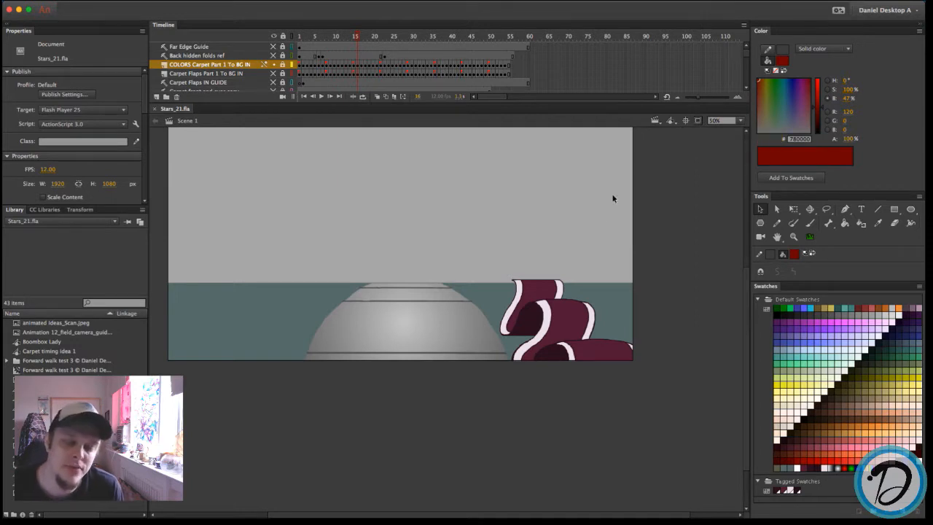
scroll(531, 266, "up", 2)
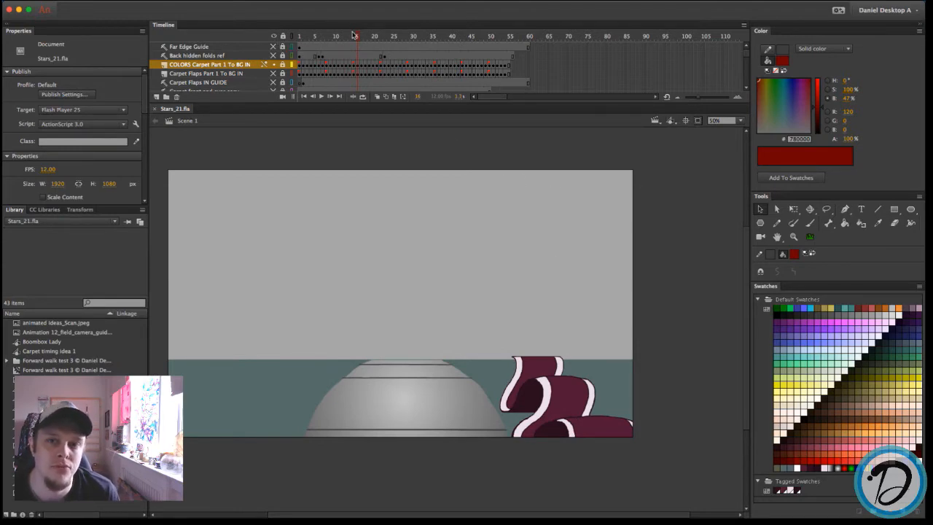
left_click(321, 96)
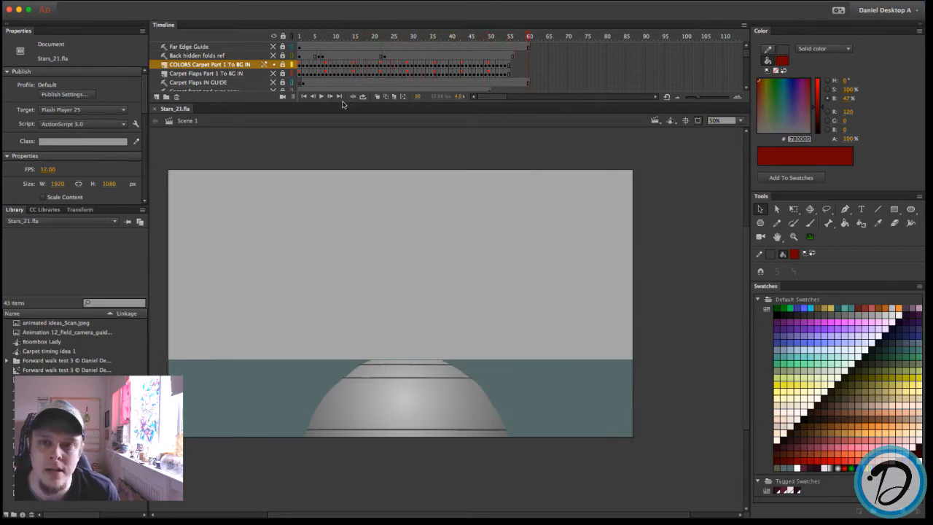
left_click(321, 97)
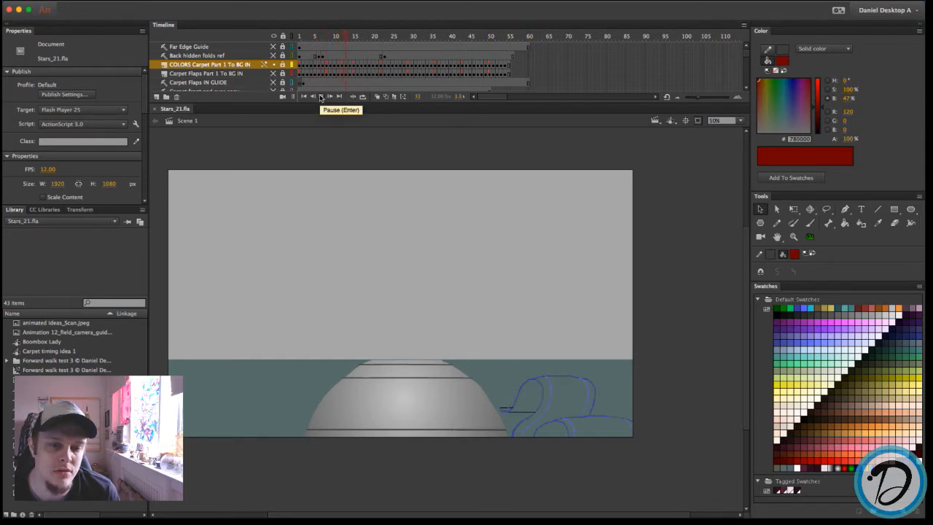
left_click(322, 96)
Show the off-stage artwork again at frame 10 and unlock the COLORS Carpet Part 1 To BG IN layer
left_click(336, 41)
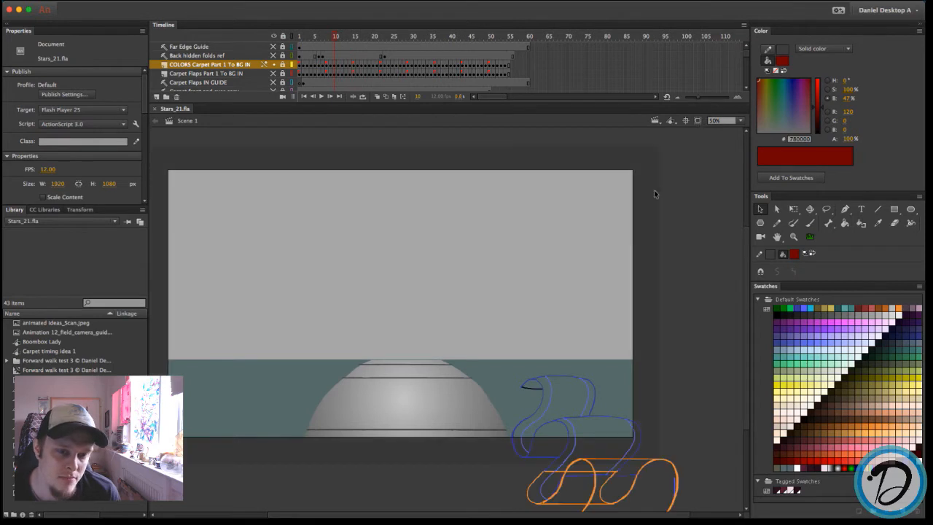
left_click(698, 120)
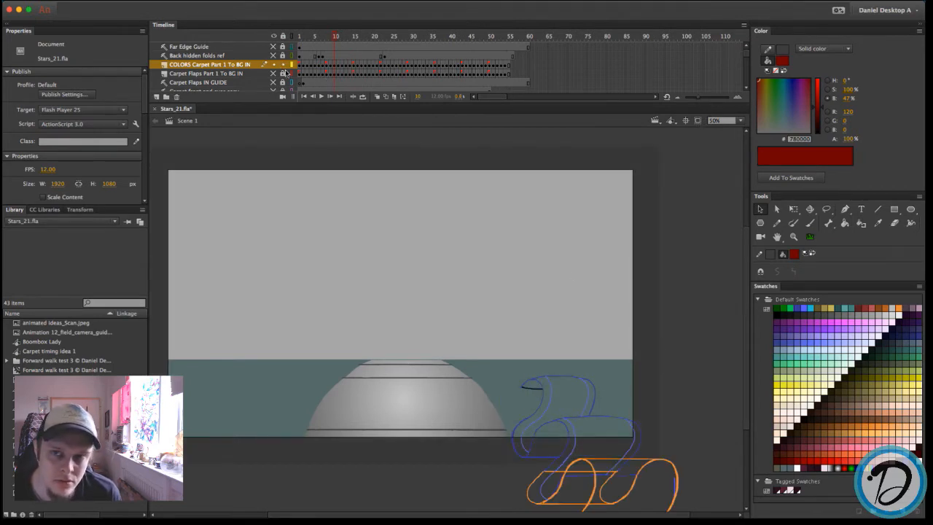
scroll(626, 286, "down", 3)
Try moving all the blue carpet outlines on frame 10 together, and undo the move
left_click_drag(656, 270, 494, 376)
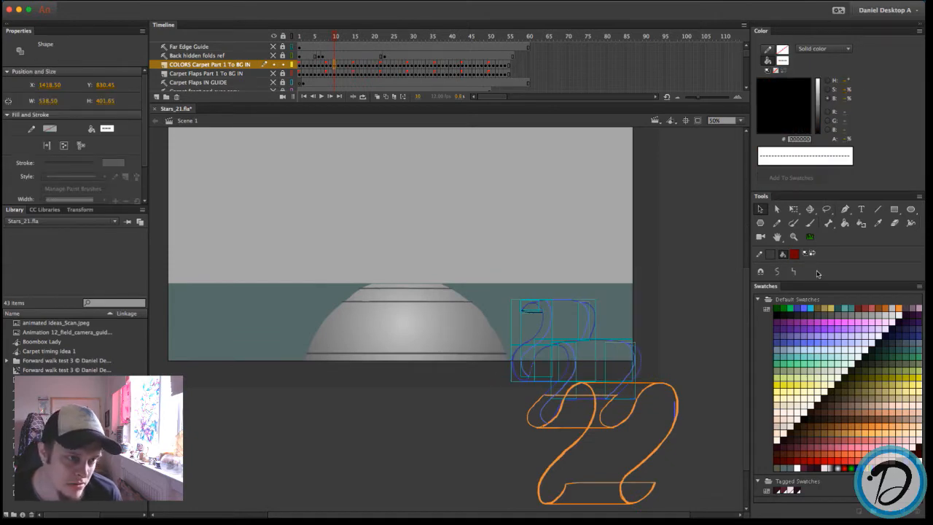
left_click(524, 248)
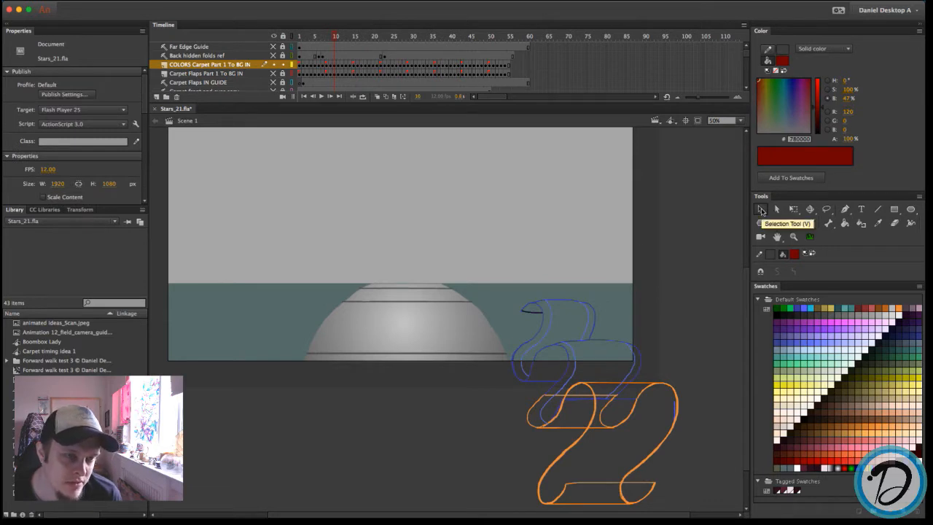
left_click_drag(479, 286, 659, 375)
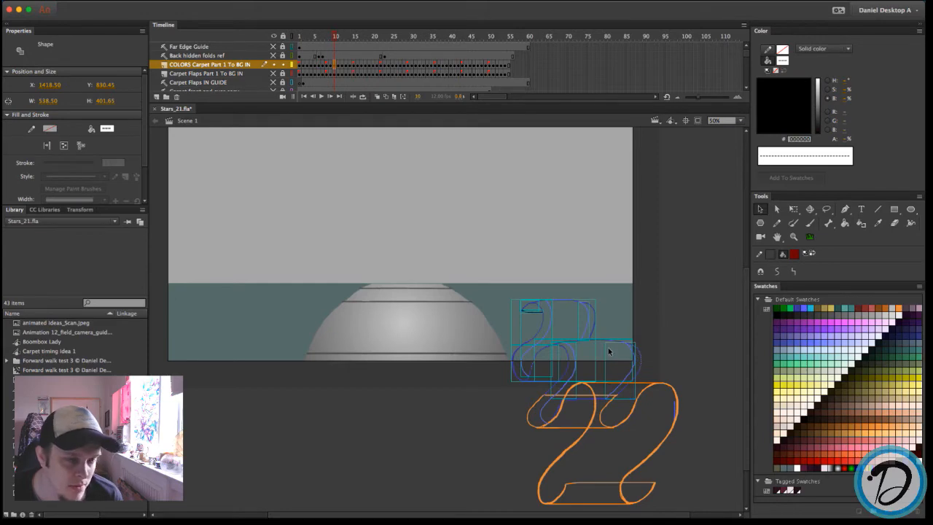
left_click(620, 275)
left_click_drag(591, 319, 617, 274)
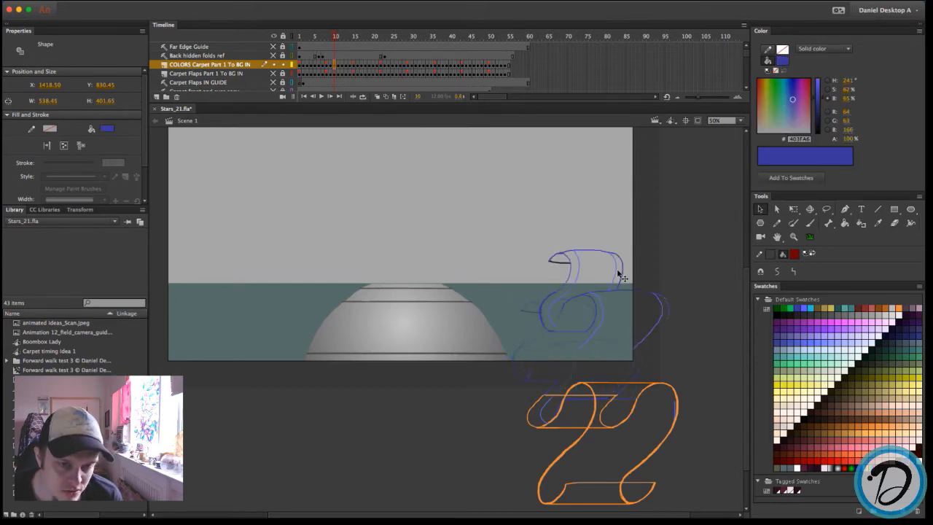
key("super+z")
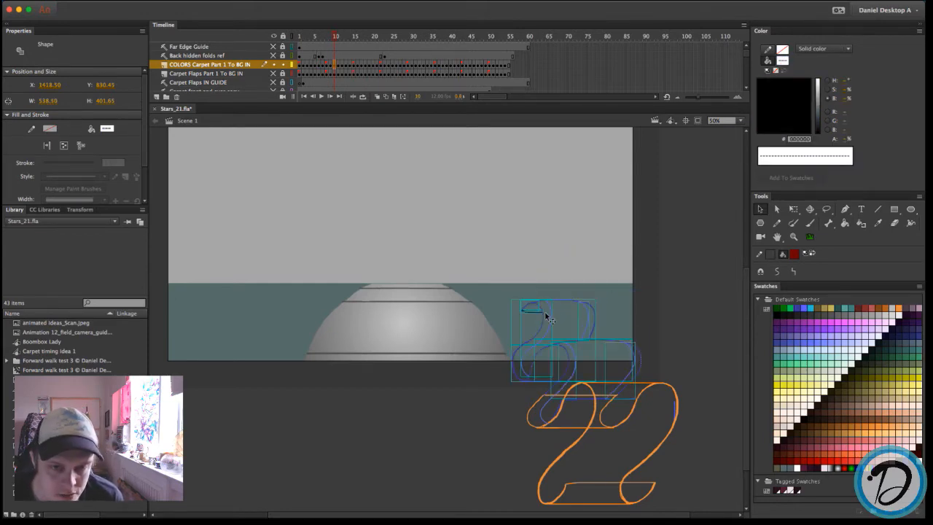
left_click(548, 282)
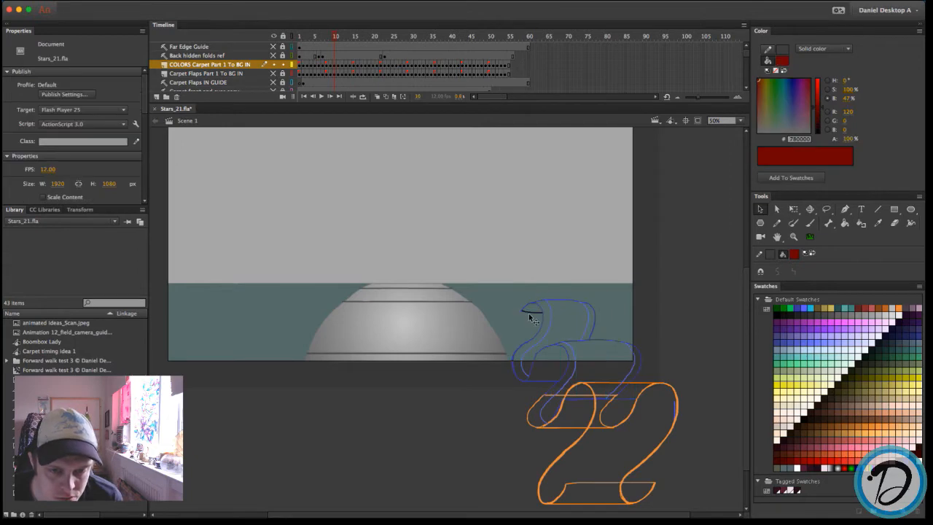
Try moving the small dark line group away from the carpet's top fold on frame 10, and undo each move
left_click_drag(531, 318, 486, 307)
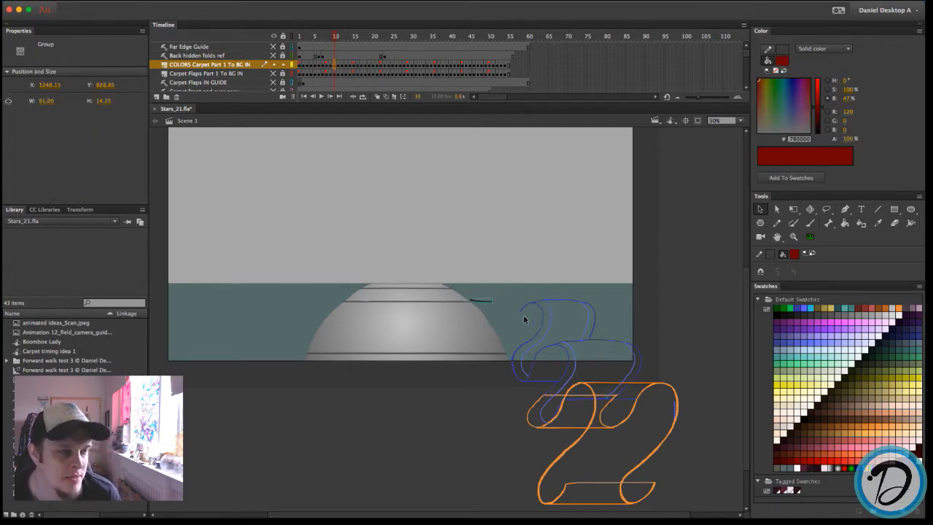
key("ctrl+z")
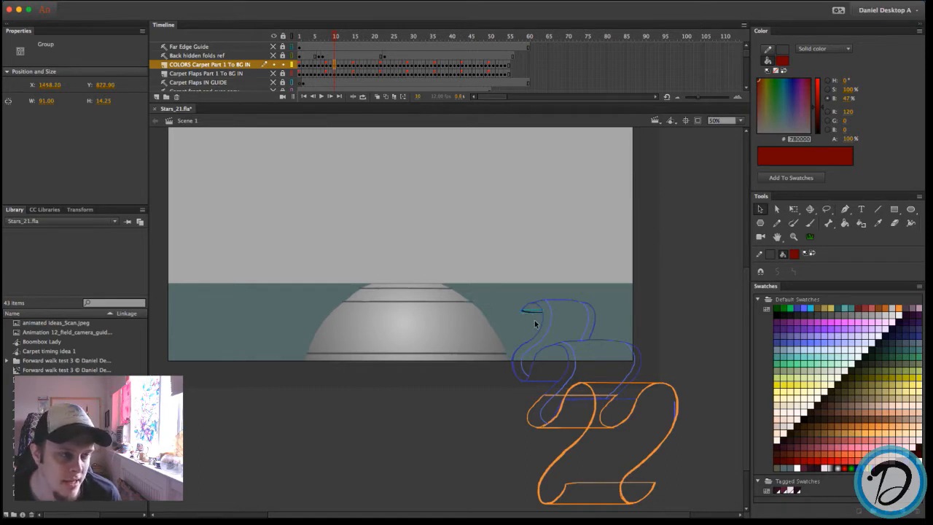
mouse_move(533, 315)
left_mouse_down()
mouse_move(529, 327)
mouse_move(518, 318)
left_mouse_up()
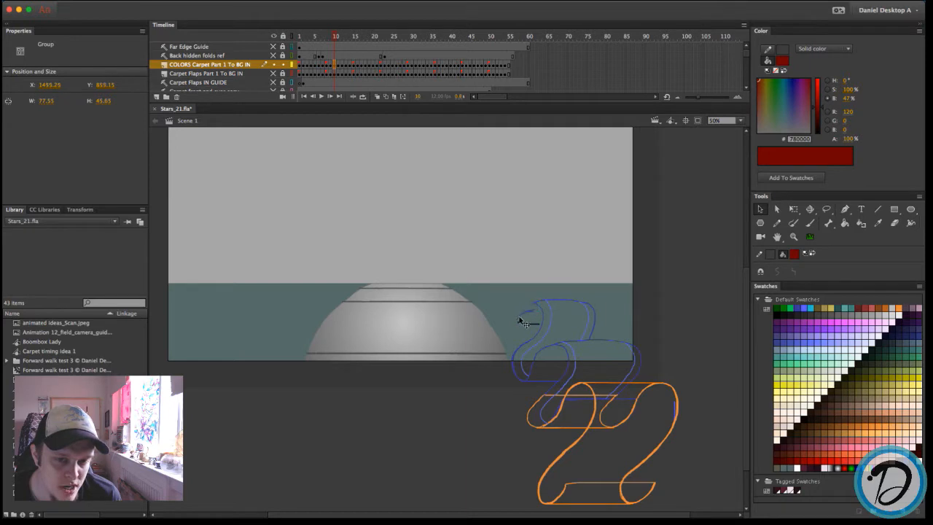
key("ctrl+z")
left_click(543, 325)
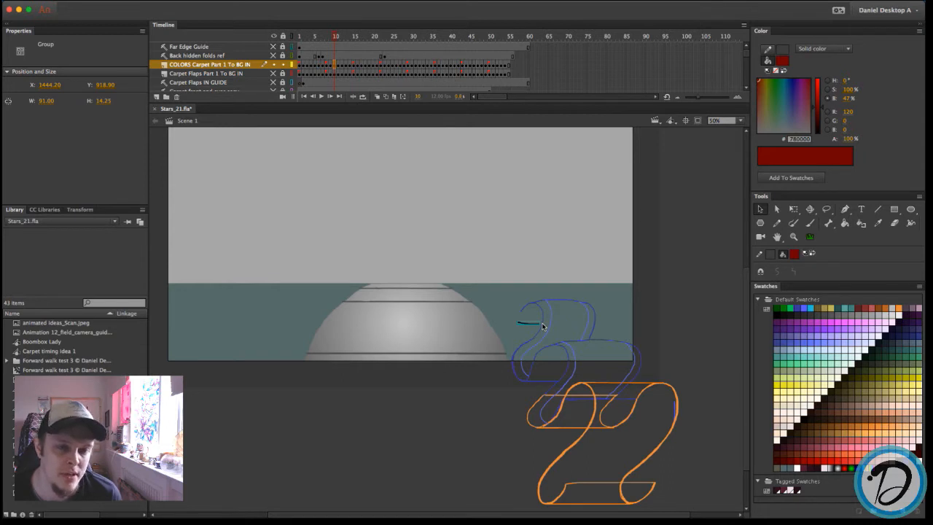
key("ctrl+z")
left_click(535, 280)
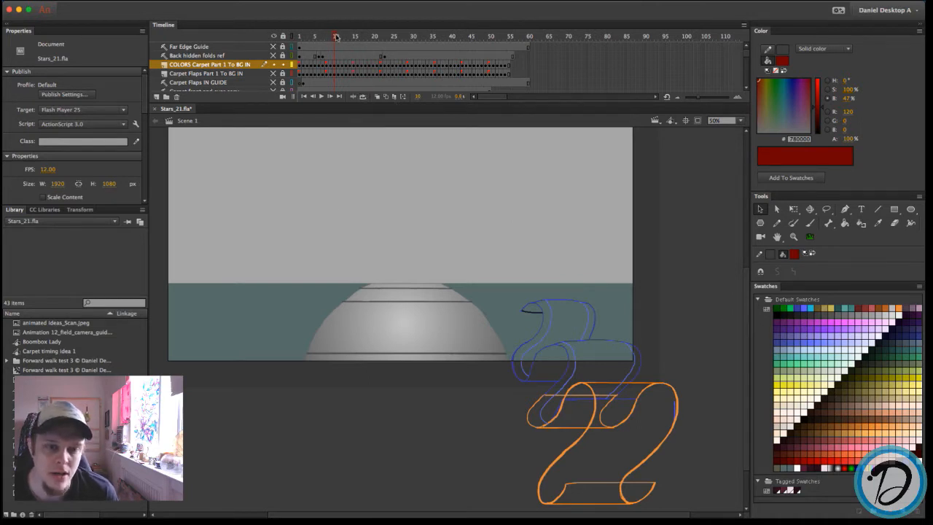
Go to frame 14 and break apart all the blue carpet outlines on the stage
mouse_move(336, 39)
left_mouse_down()
mouse_move(416, 41)
mouse_move(341, 45)
left_mouse_up()
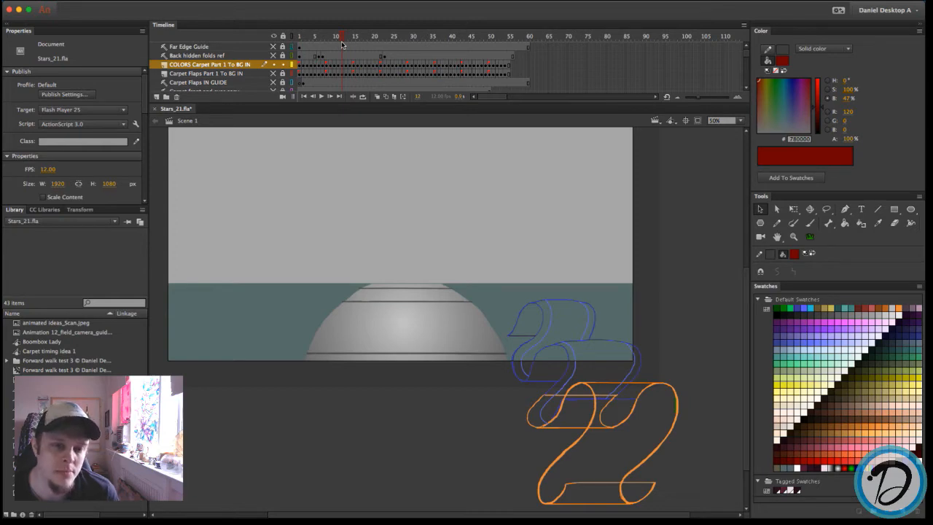
mouse_move(342, 45)
left_mouse_down()
mouse_move(319, 42)
mouse_move(365, 50)
mouse_move(350, 45)
left_mouse_up()
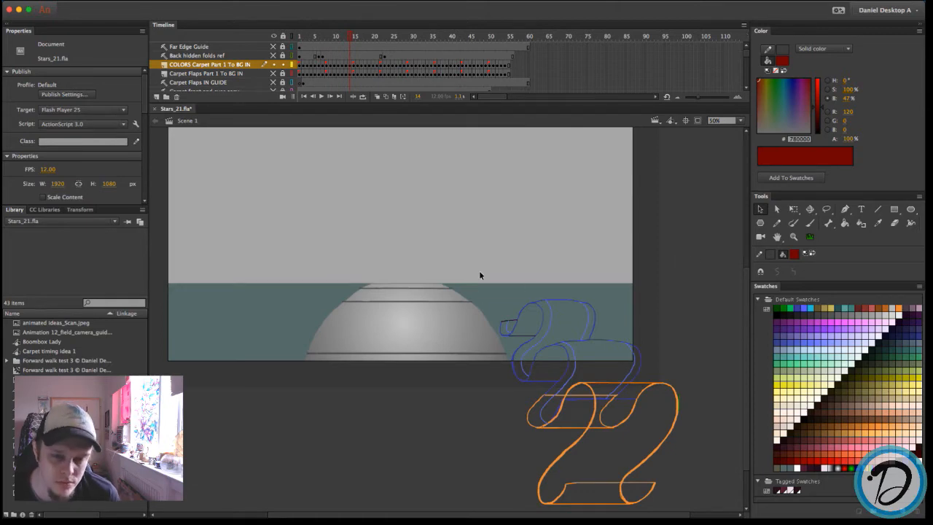
mouse_move(479, 273)
left_mouse_down()
mouse_move(655, 374)
mouse_move(656, 361)
left_mouse_up()
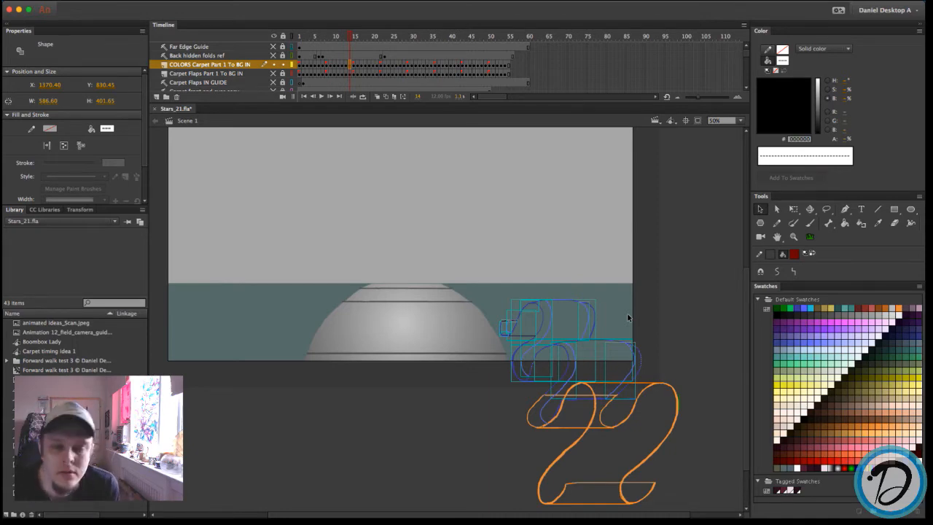
left_click(634, 329)
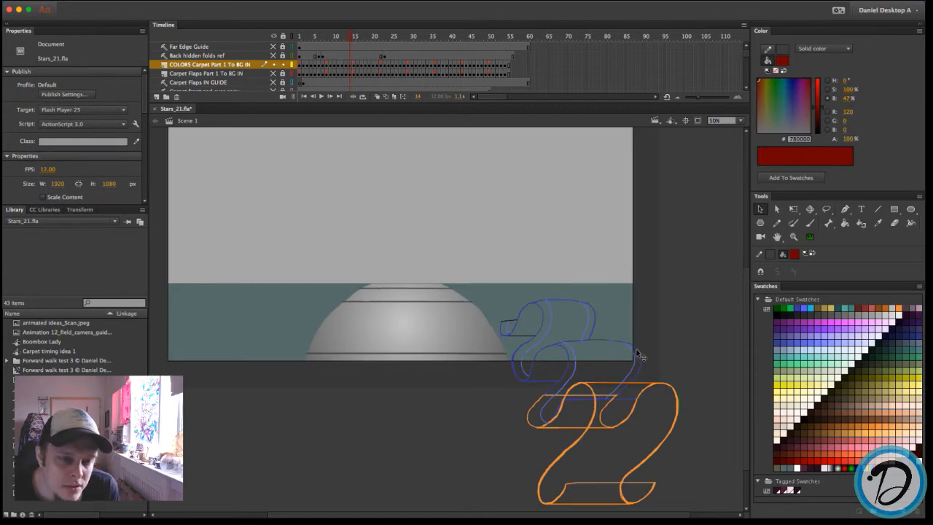
left_click(638, 355)
left_click_drag(652, 277, 485, 379)
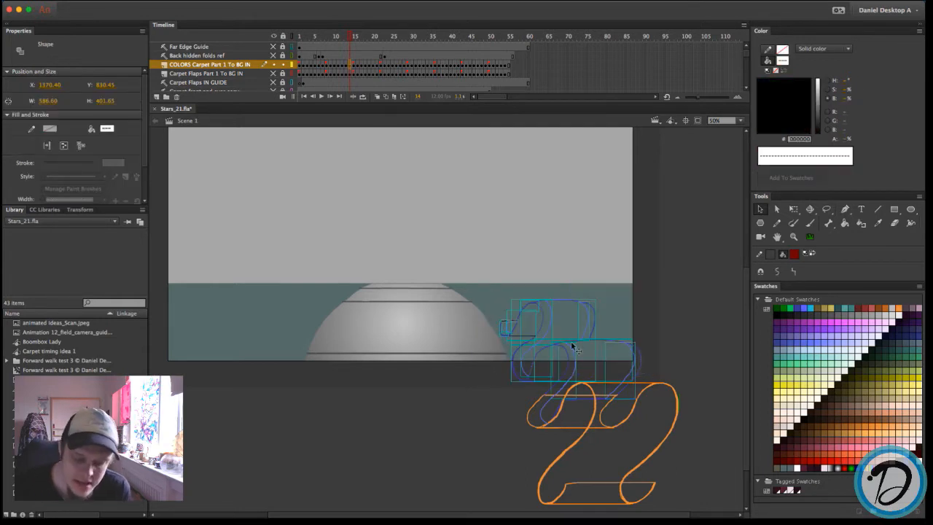
key("super+b")
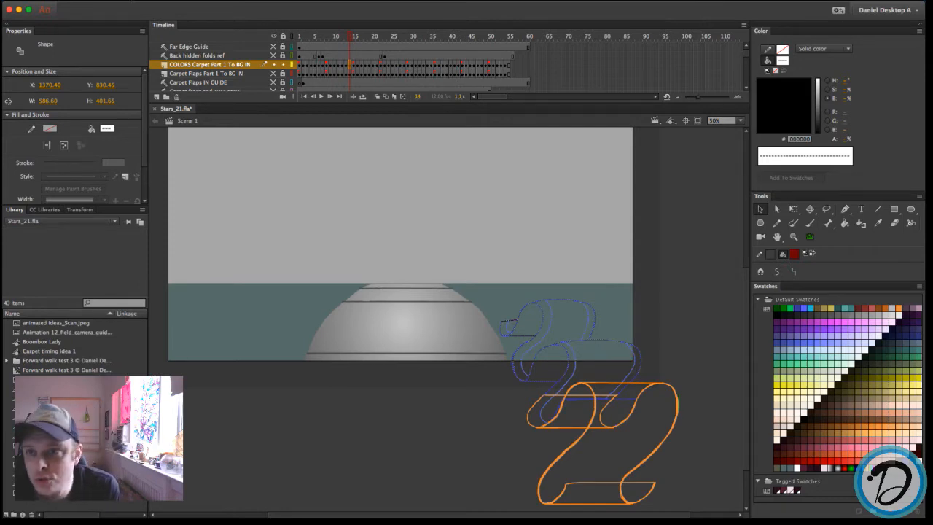
left_click(102, 1)
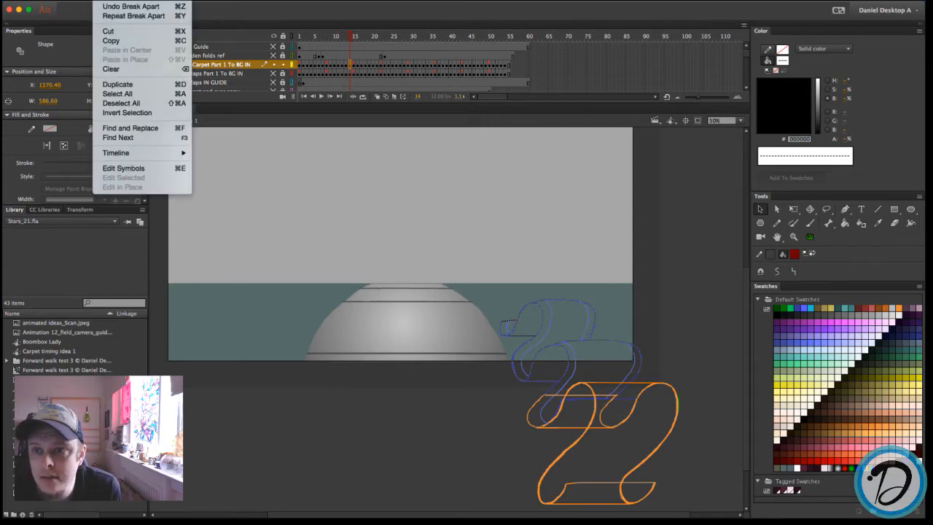
mouse_move(175, 1)
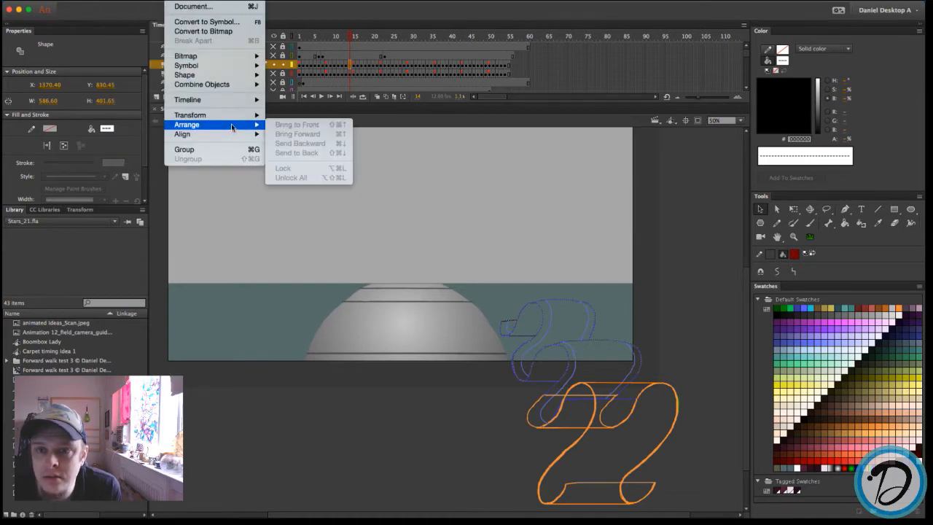
mouse_move(233, 119)
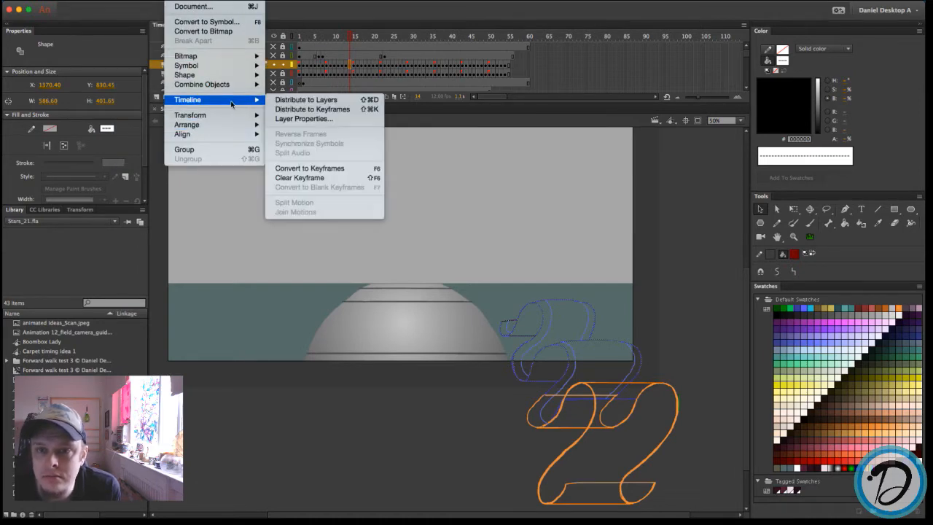
mouse_move(228, 75)
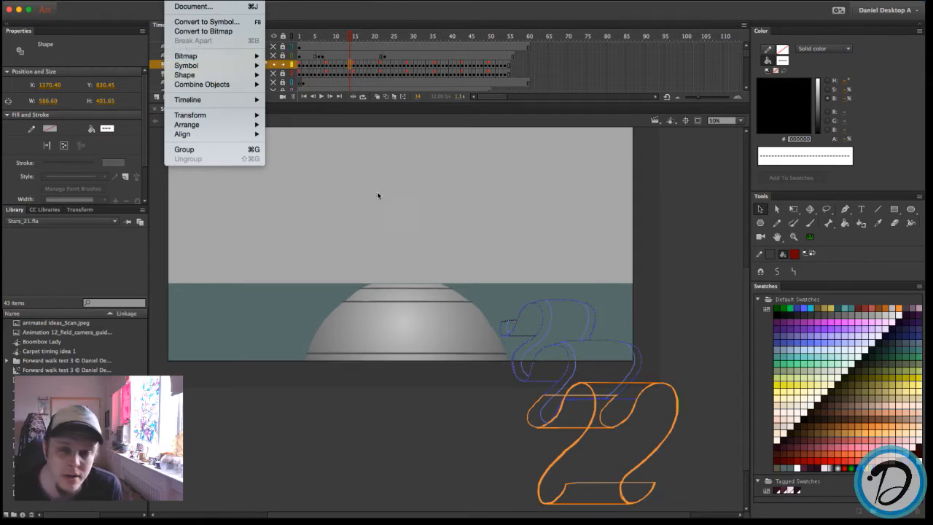
left_click(451, 234)
Delete the orange carpet outline group below the stage on frame 14
mouse_move(468, 272)
left_mouse_down()
mouse_move(665, 380)
mouse_move(652, 370)
left_mouse_up()
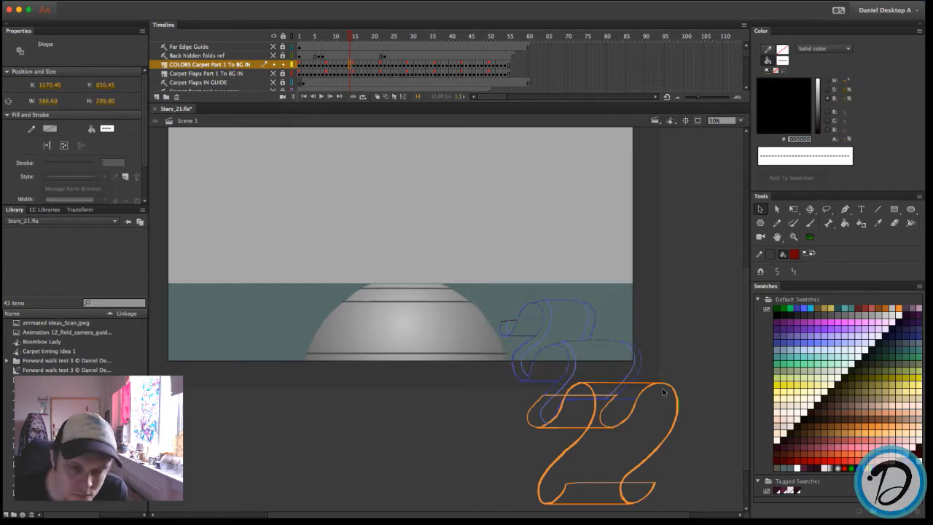
left_click(676, 393)
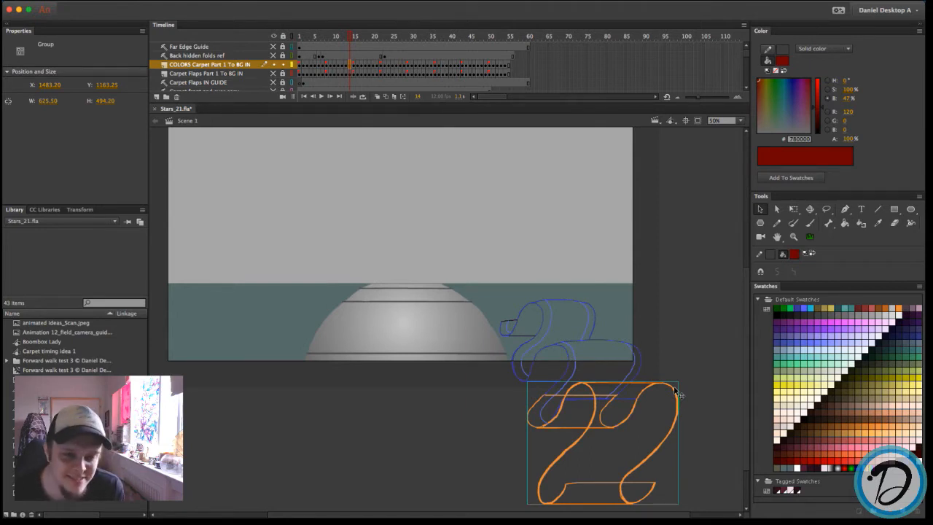
key("Delete")
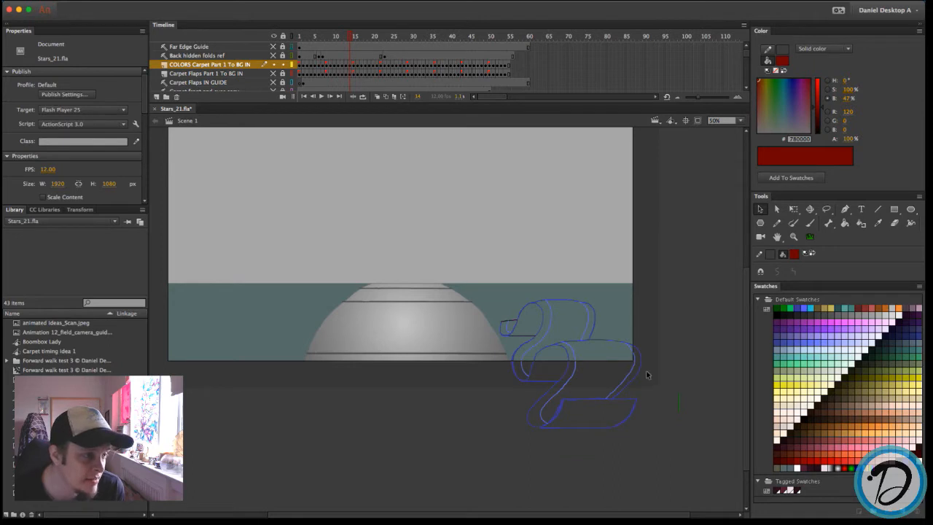
Break apart the small green line beside the lower carpet folds on frame 14
left_click_drag(657, 279, 476, 448)
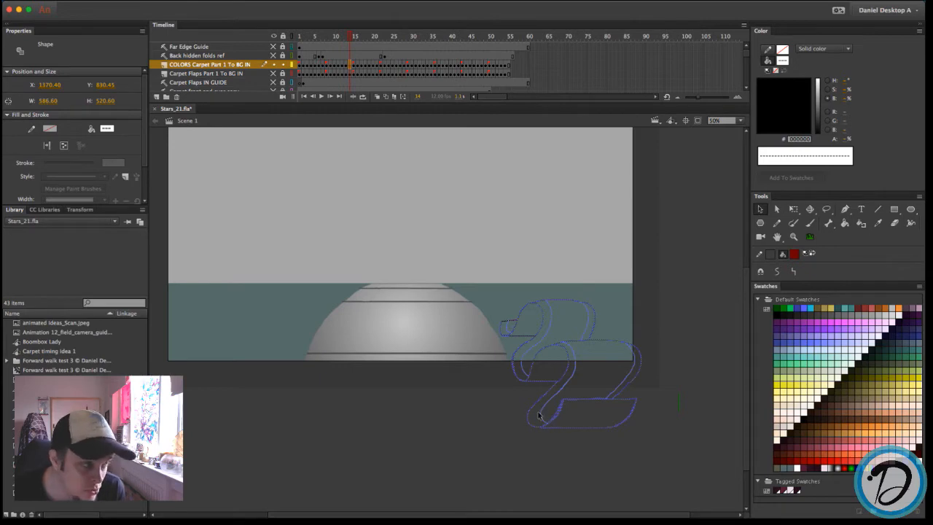
left_click_drag(690, 382, 666, 421)
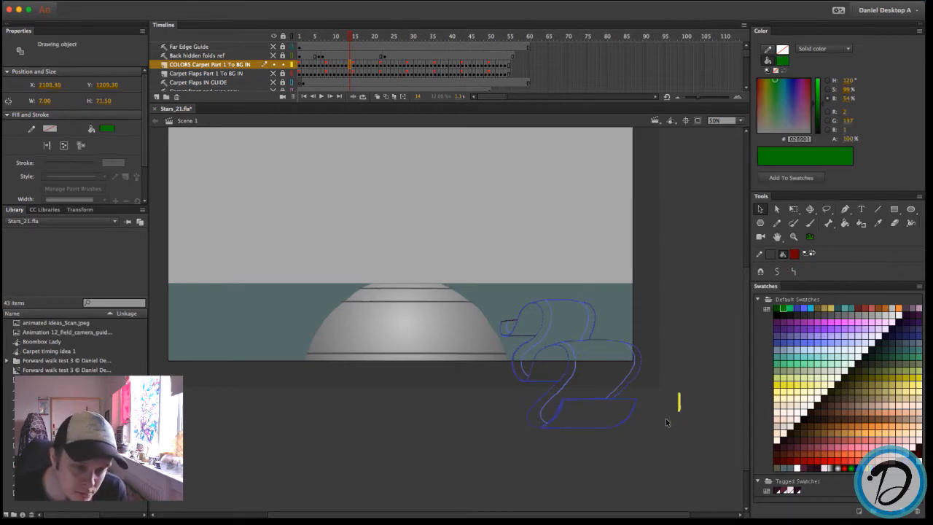
key("super+b")
left_click(669, 421)
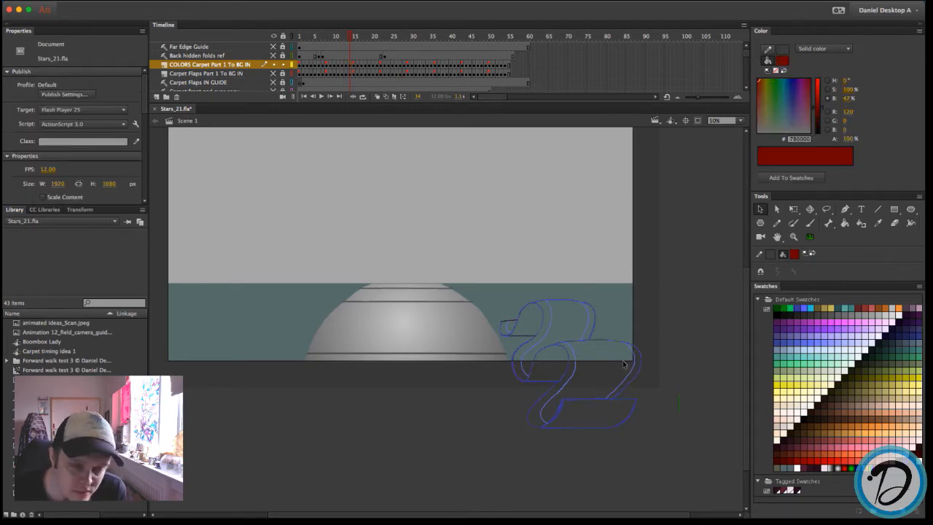
Recolour all the broken-apart carpet outlines on frame 14 with the last tagged swatch, the very dark maroon
left_click_drag(631, 310, 482, 447)
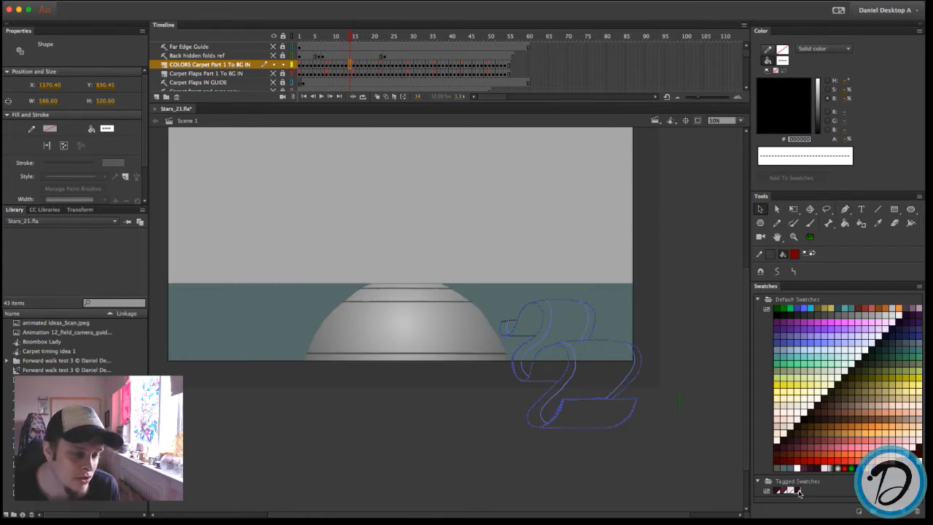
left_click(798, 493)
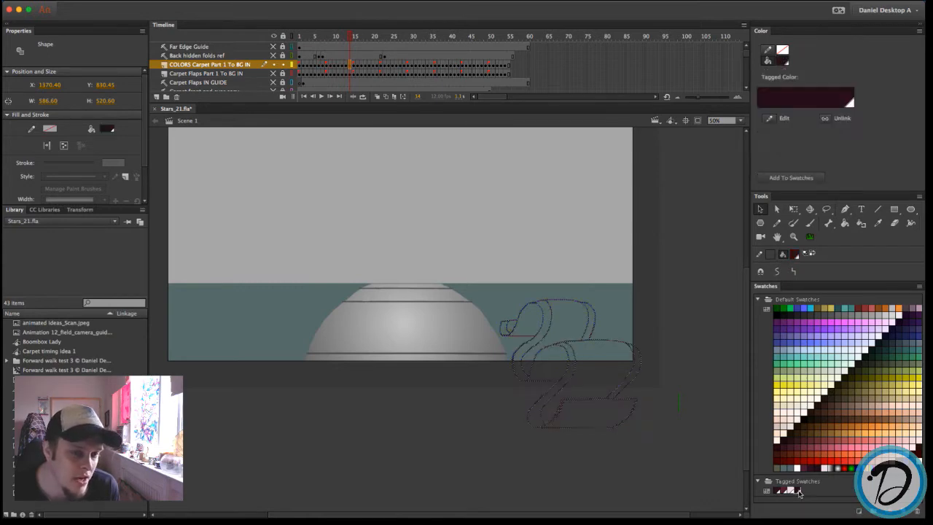
left_click(670, 336)
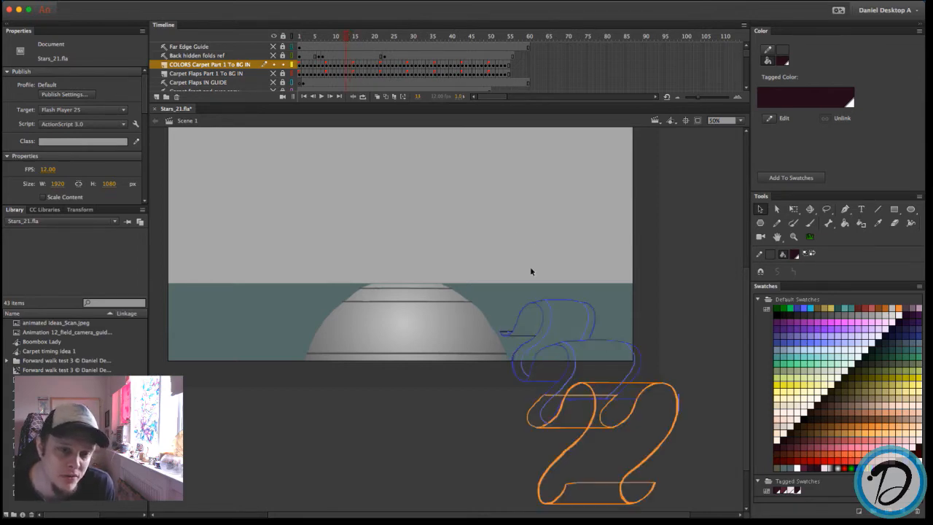
Try recolouring the still-grouped carpet outlines on frame 13 with the last tagged swatch, and undo the change
left_click_drag(475, 271, 669, 399)
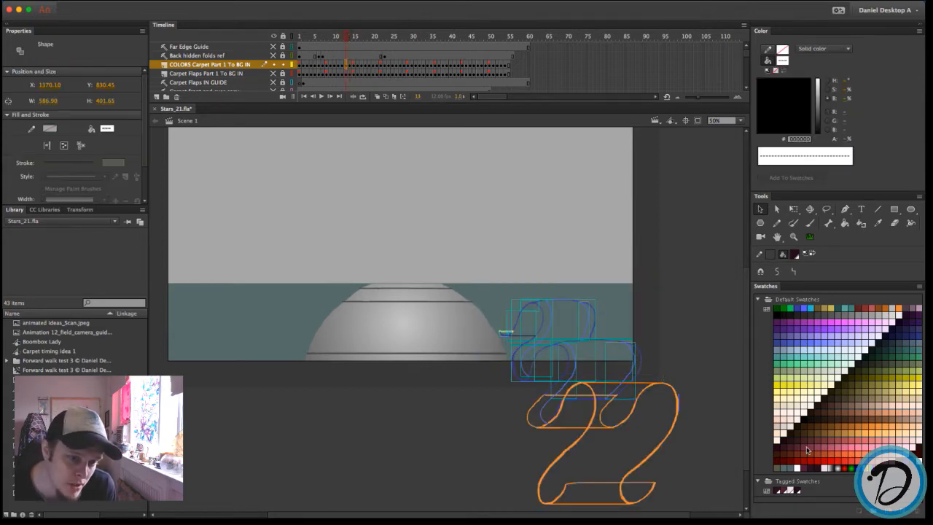
left_click(801, 490)
left_click(641, 364)
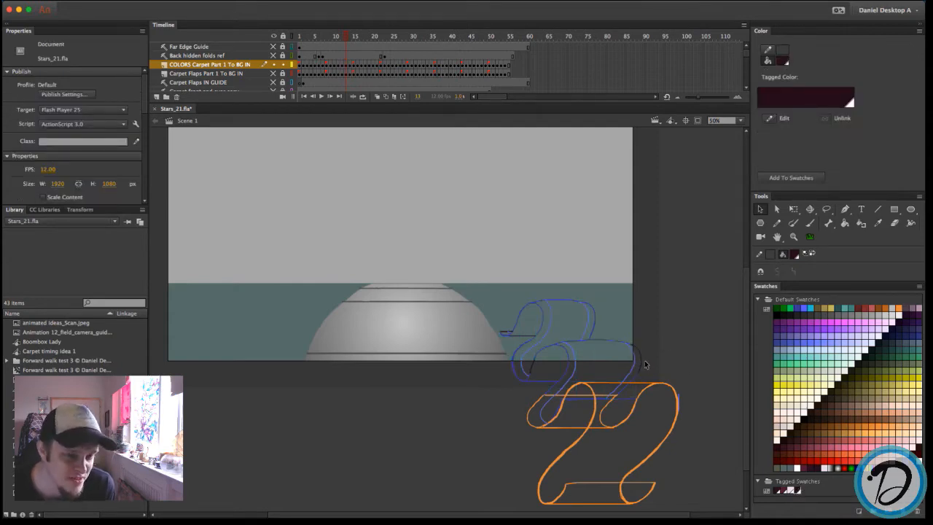
left_click(576, 369)
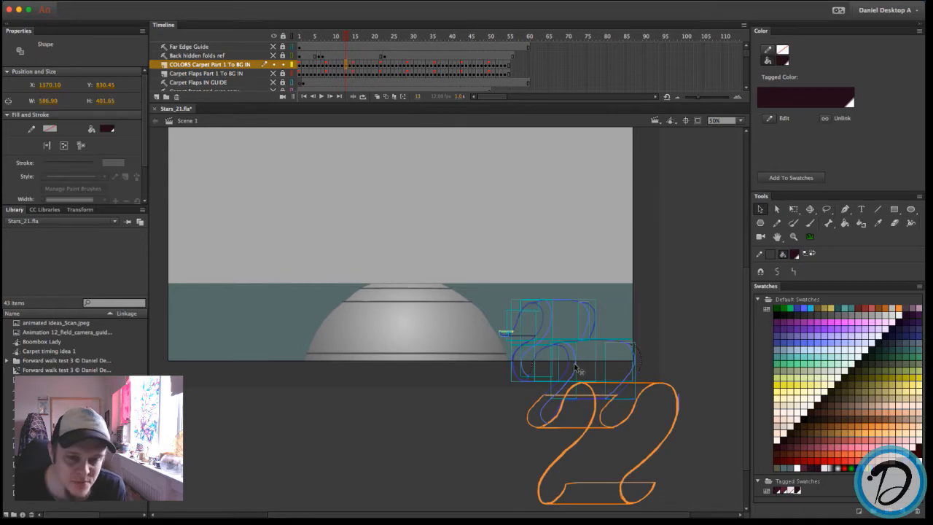
left_click(610, 212)
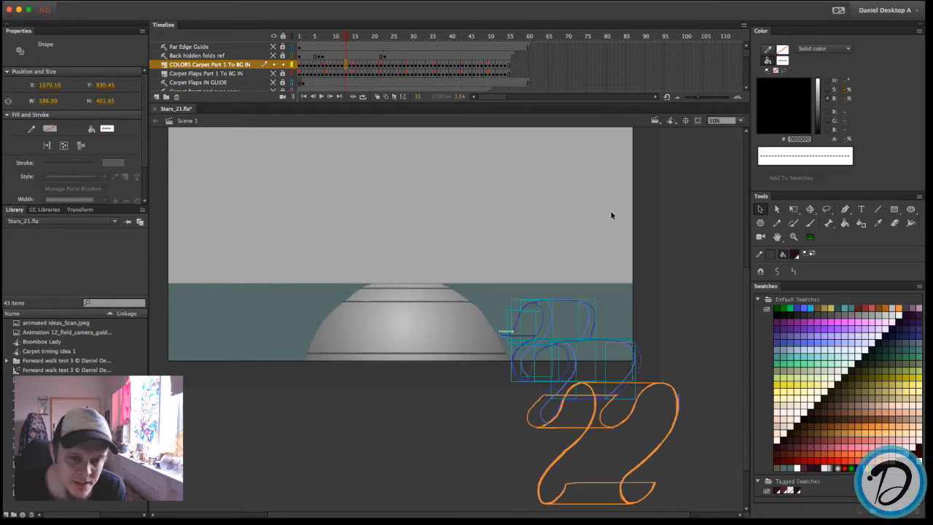
Return to frame 14 and fill the carpet's edge strips with the pale Top Edges tagged swatch using the Paint Bucket
left_click(352, 39)
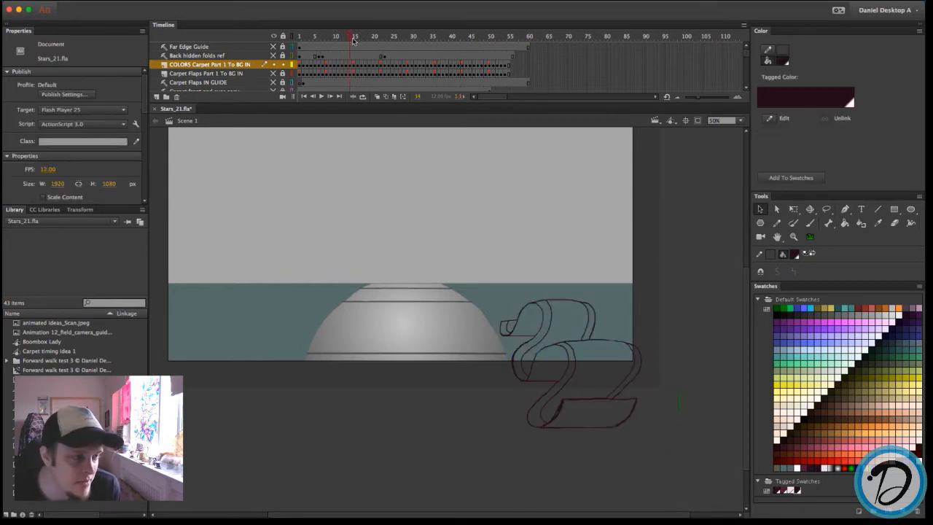
mouse_move(484, 265)
left_mouse_down()
mouse_move(500, 325)
mouse_move(664, 457)
left_mouse_up()
left_click(664, 457)
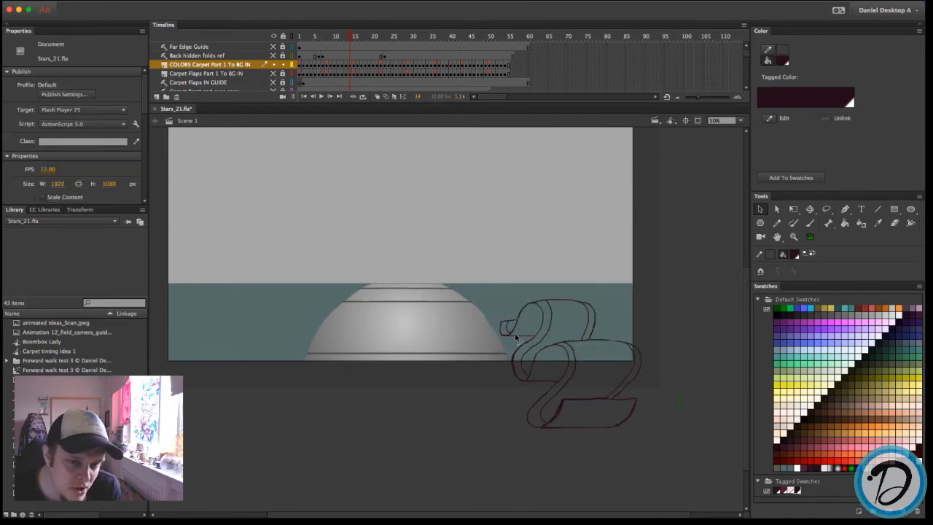
left_click(792, 491)
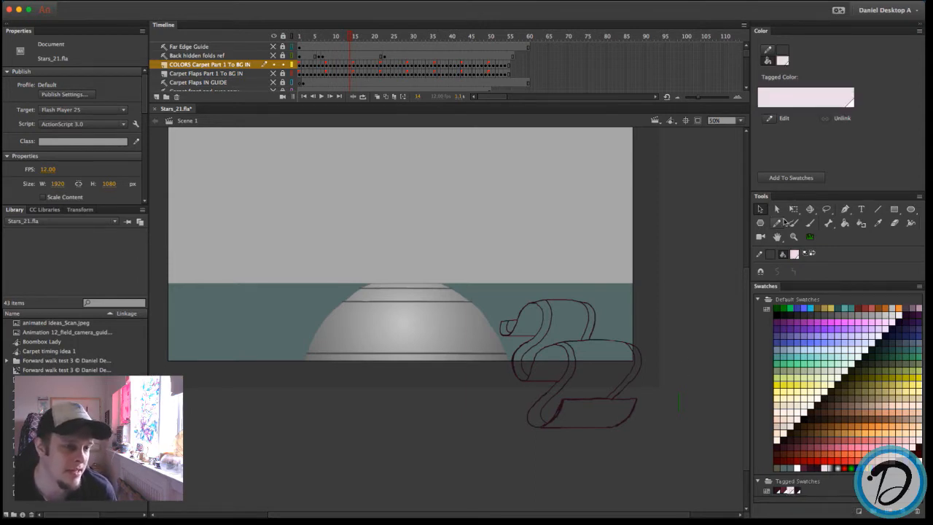
left_click(844, 223)
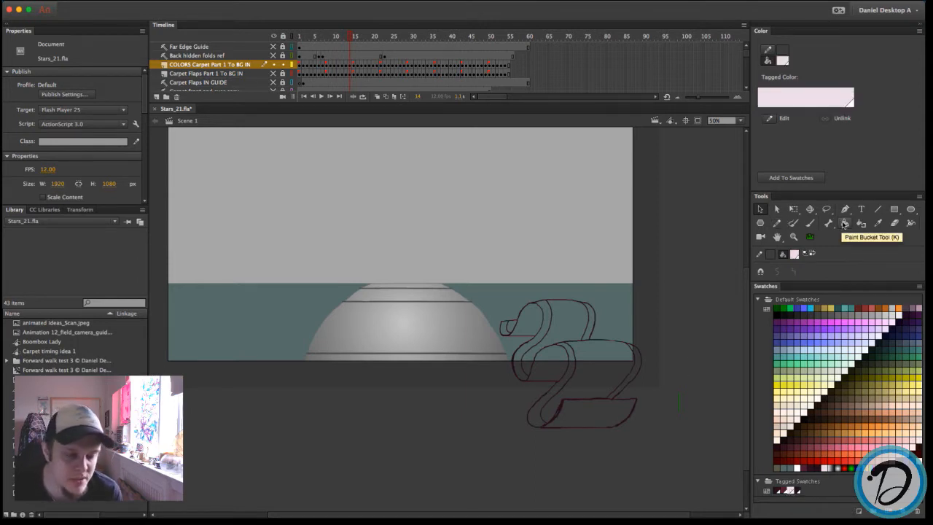
scroll(640, 358, "right", 3)
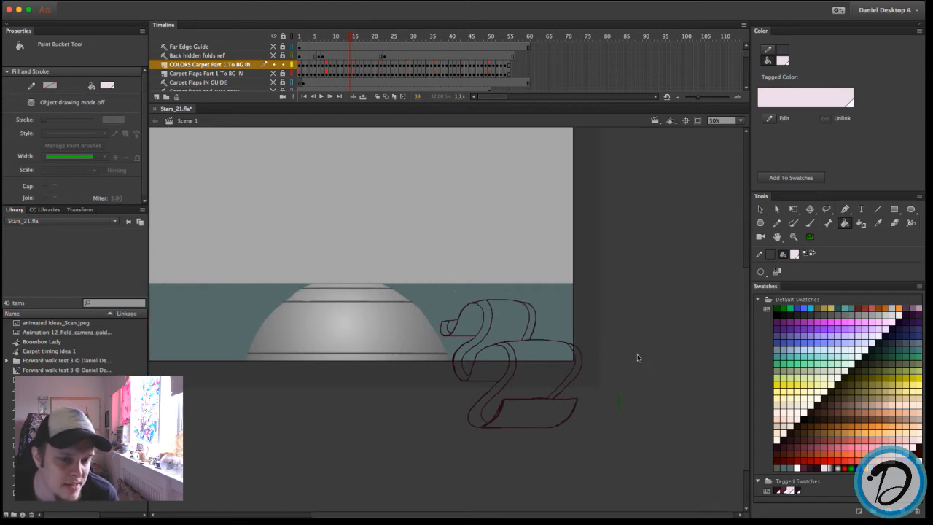
left_click(582, 365)
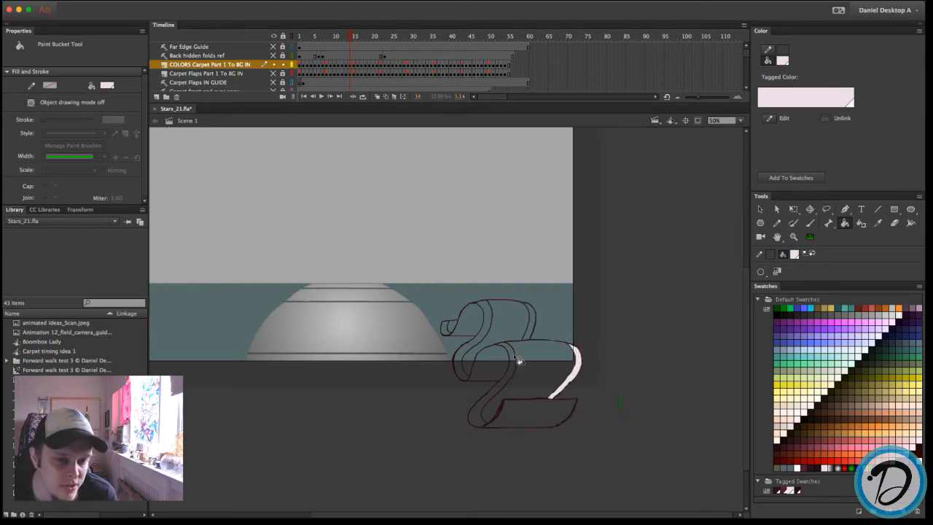
left_click(515, 359)
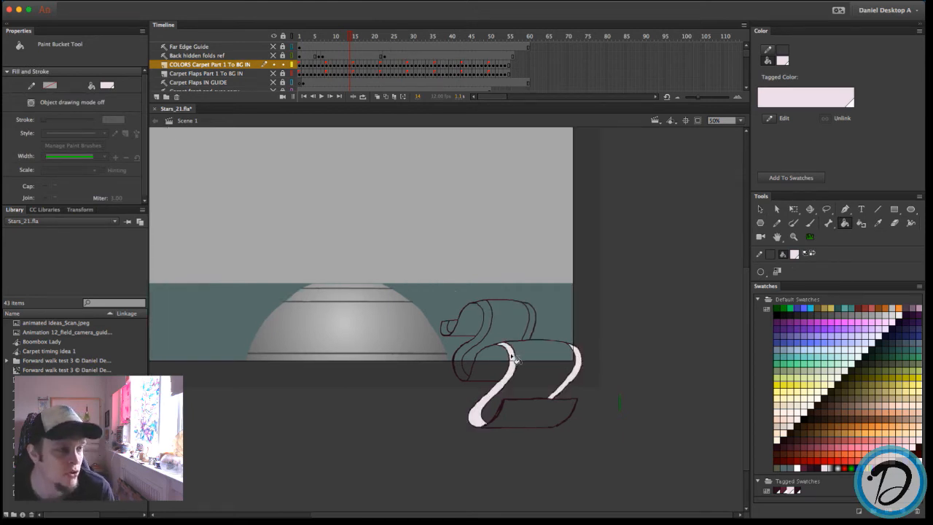
left_click(485, 336)
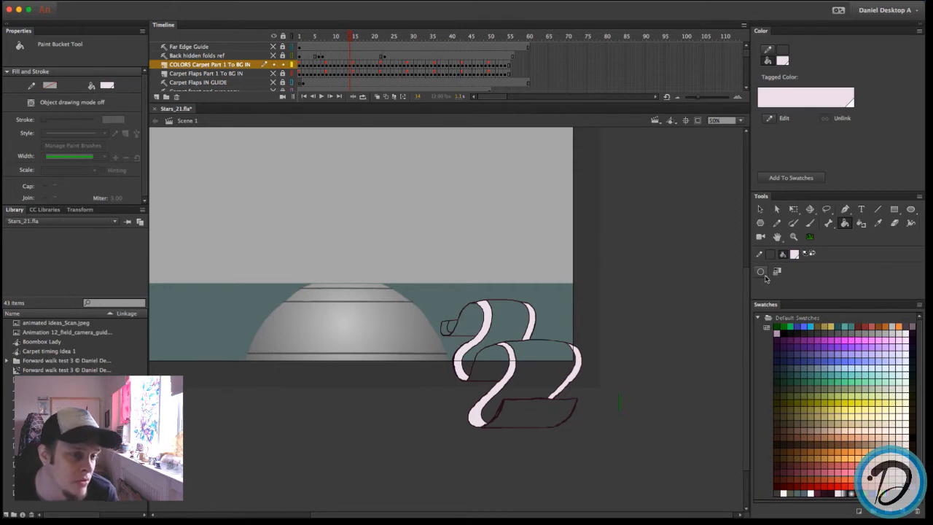
left_click(773, 275)
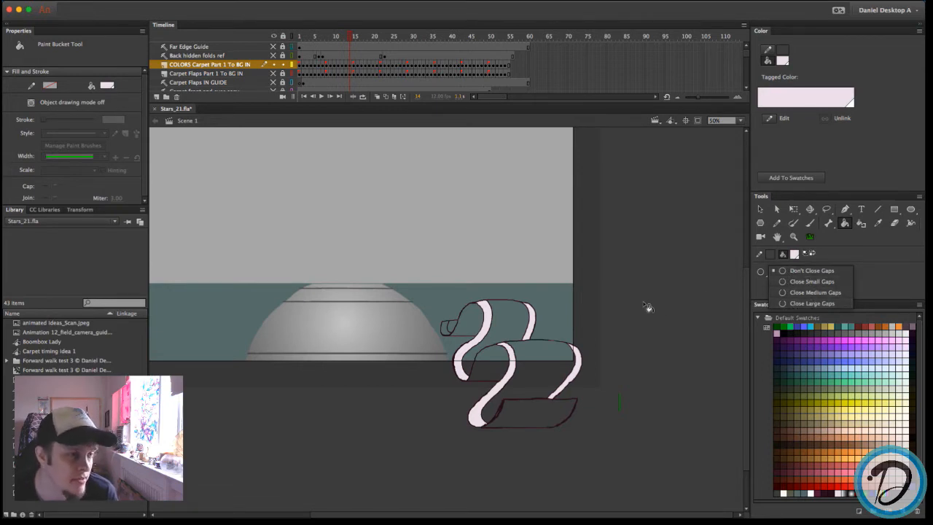
left_click(447, 328)
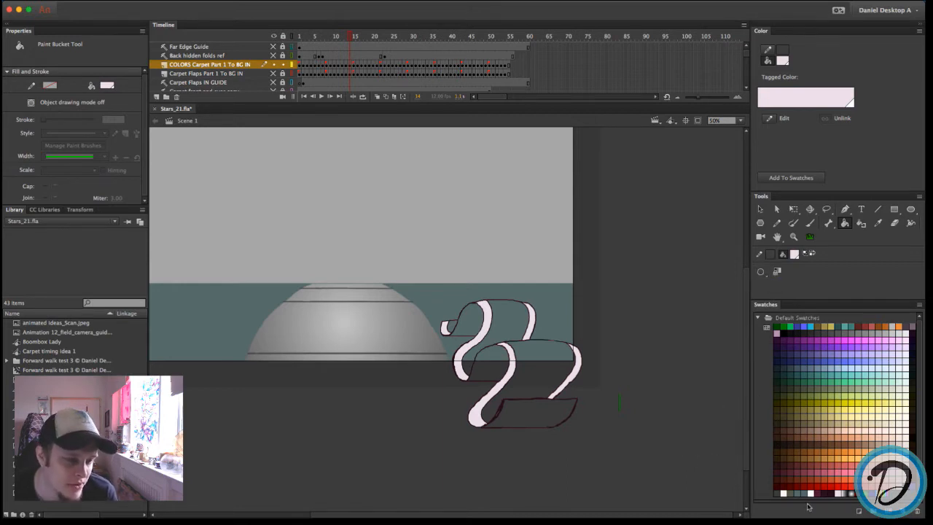
Fill the carpet's upper surfaces between the pale edge strips on frame 14 with the Top Middle tagged swatch
left_click_drag(841, 299, 838, 280)
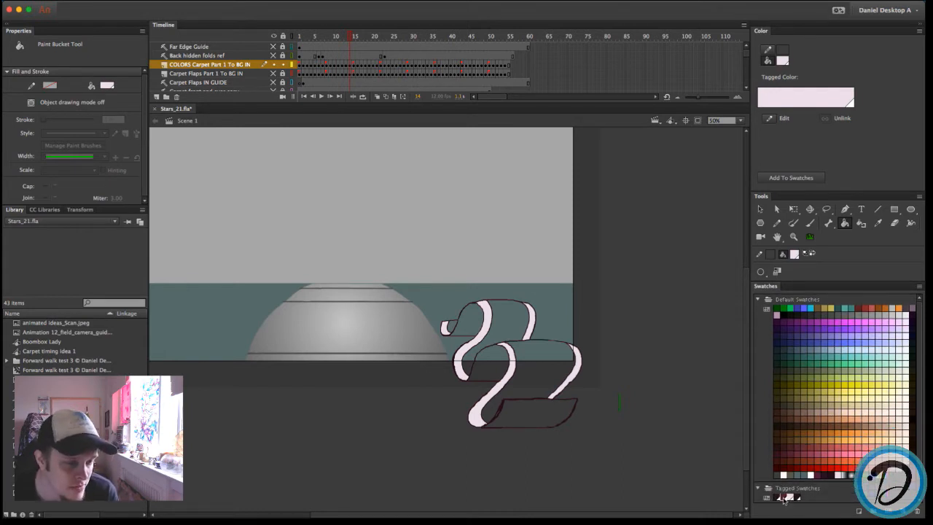
left_click(785, 499)
left_click(548, 357)
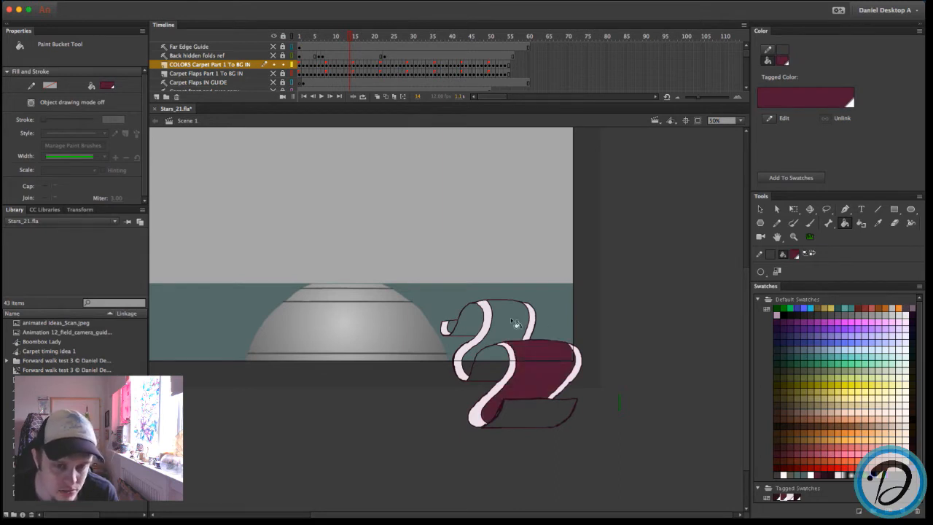
left_click(517, 323)
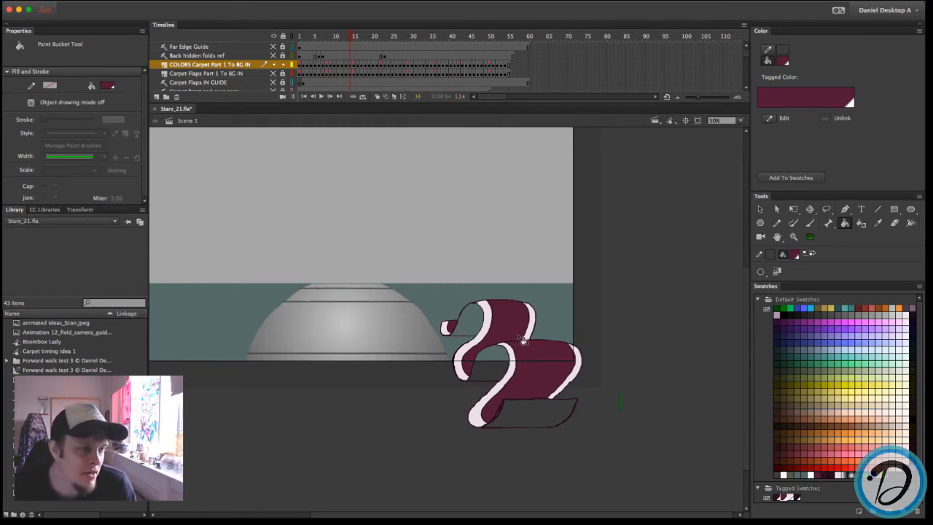
Fill the shadowed inner folds of the carpet on frame 14 with the first tagged swatch, the darker maroon
left_click(777, 498)
left_click(489, 369)
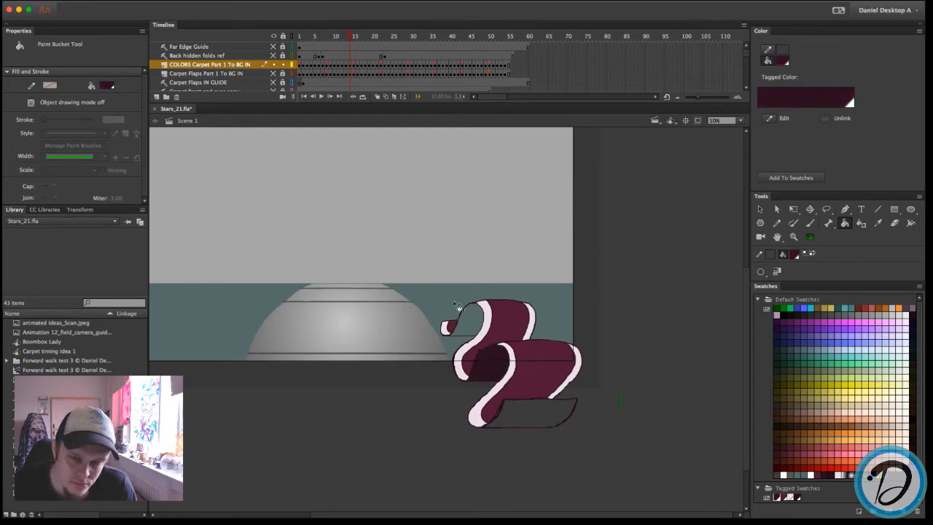
left_click(475, 322)
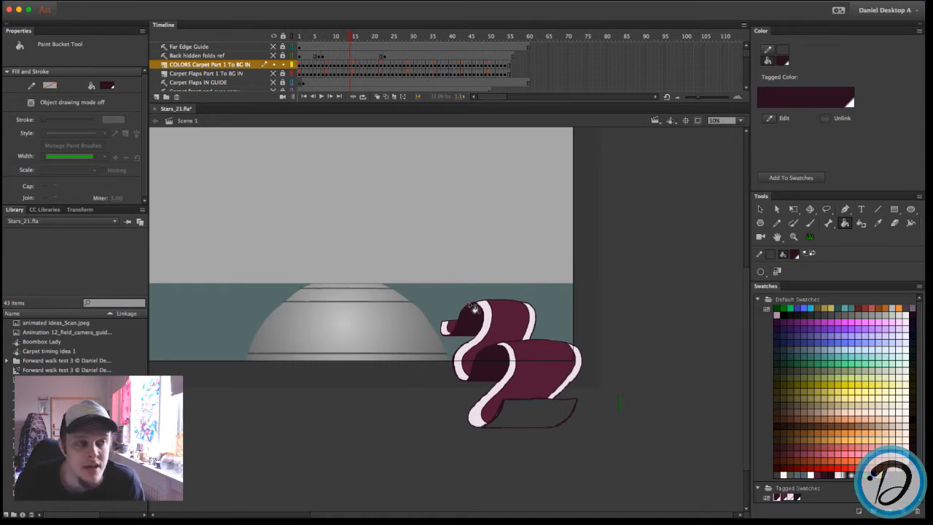
Paste the orange carpet outline group back below the stage on frame 14 and check the small green line beside it
left_click(759, 210)
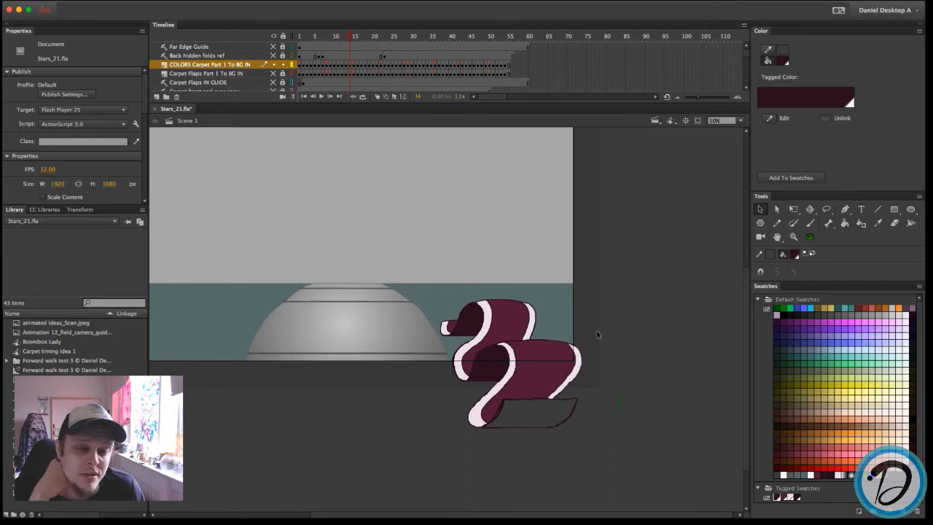
key("super+v")
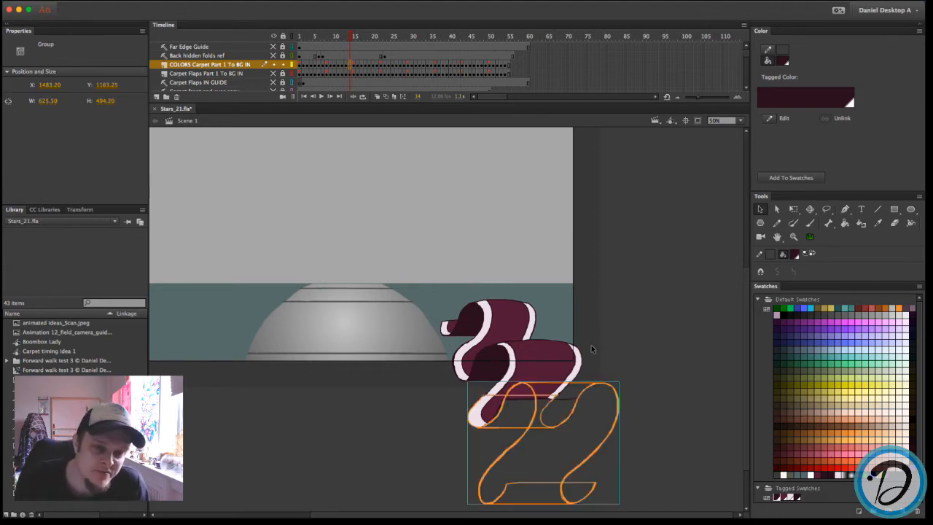
left_click(620, 306)
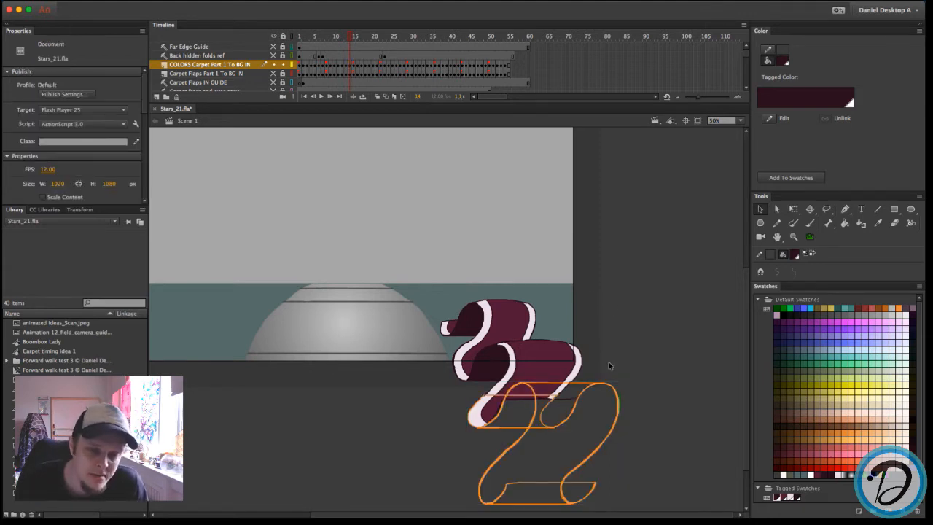
left_click(619, 399)
left_click(638, 400)
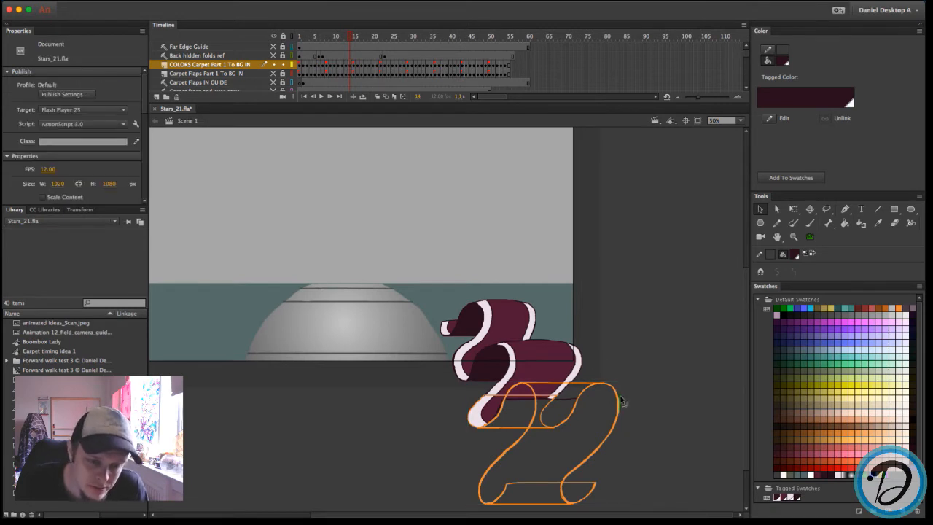
left_click(623, 401)
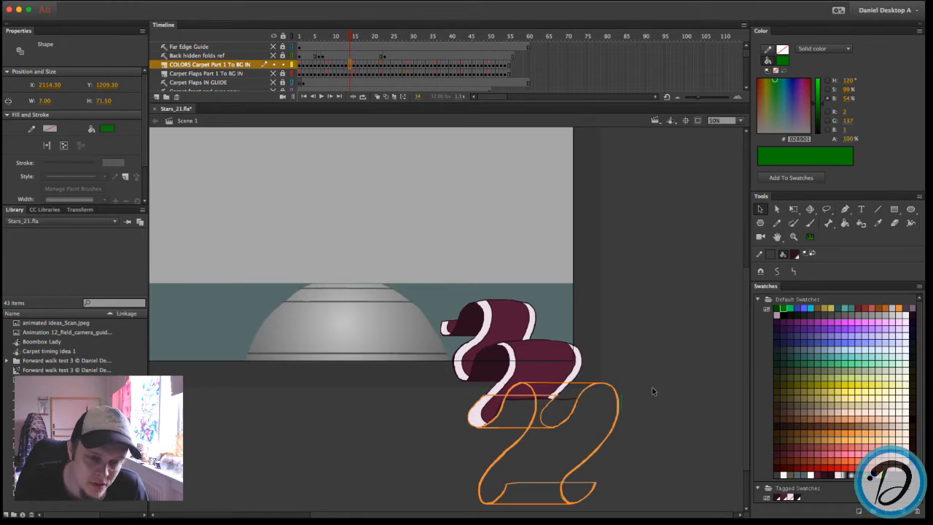
left_click(652, 390)
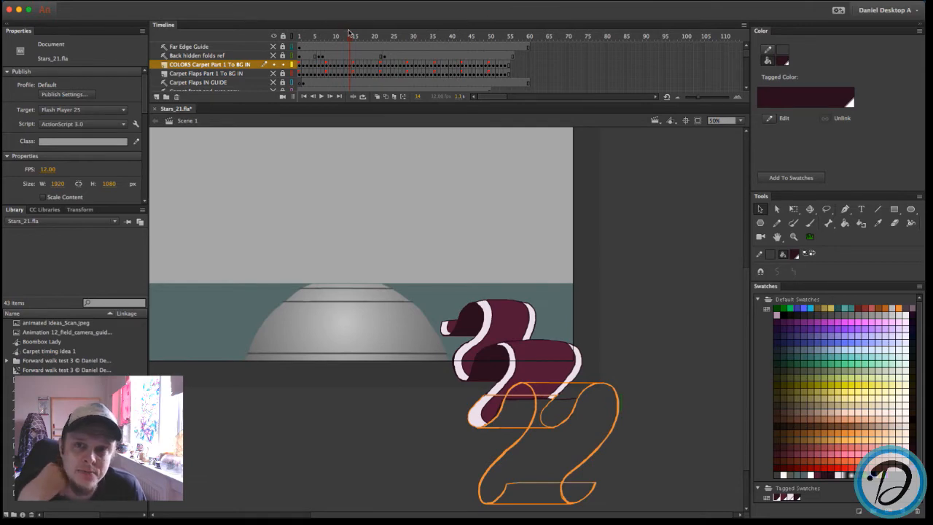
Go to frame 23 and redefine the Top Middle tagged swatch as the solid green 6B8B1C
left_click_drag(351, 36, 386, 32)
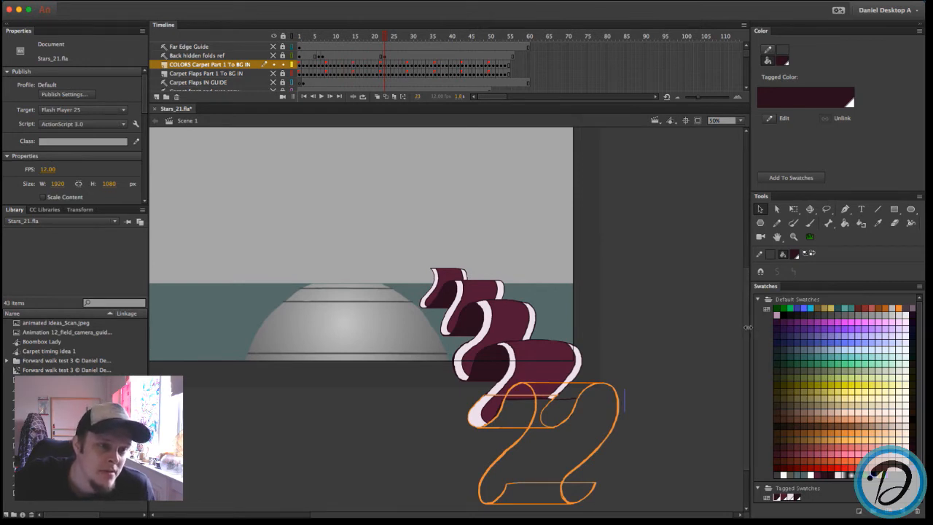
left_click_drag(747, 327, 746, 326)
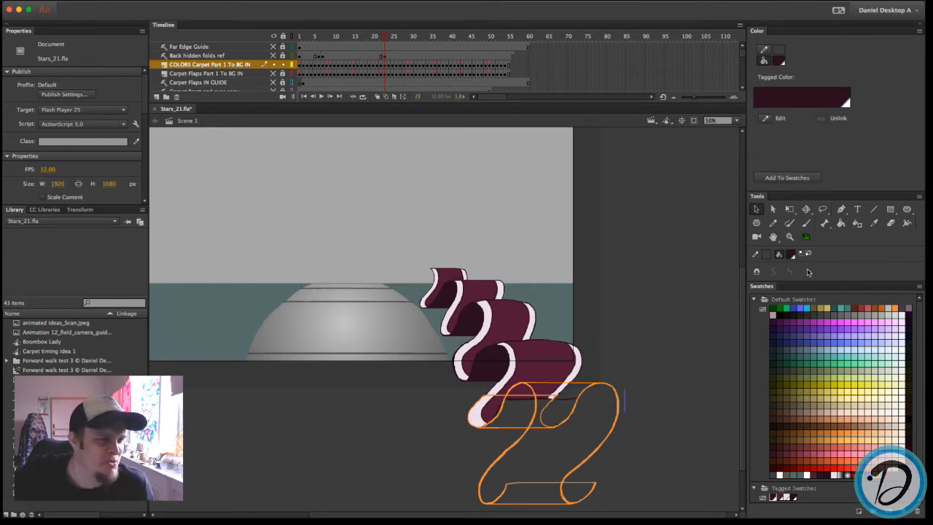
left_click(780, 499)
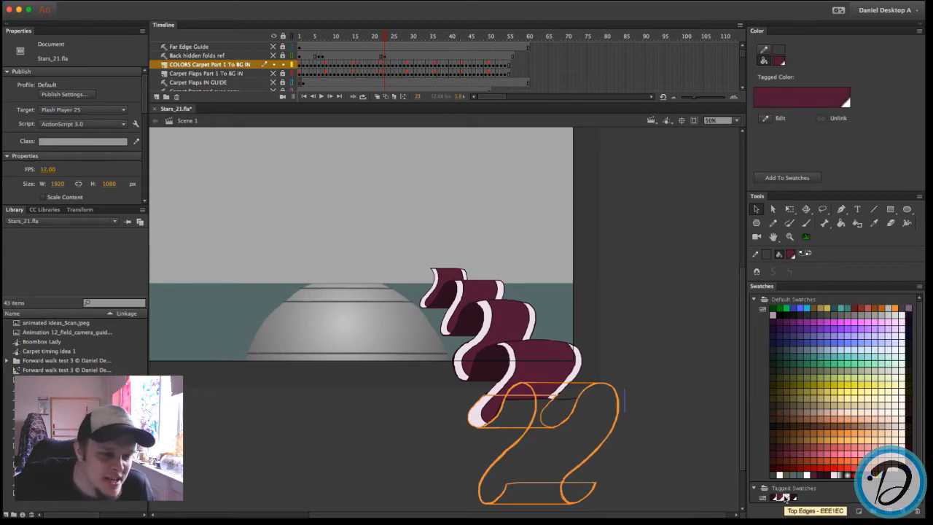
double_click(780, 498)
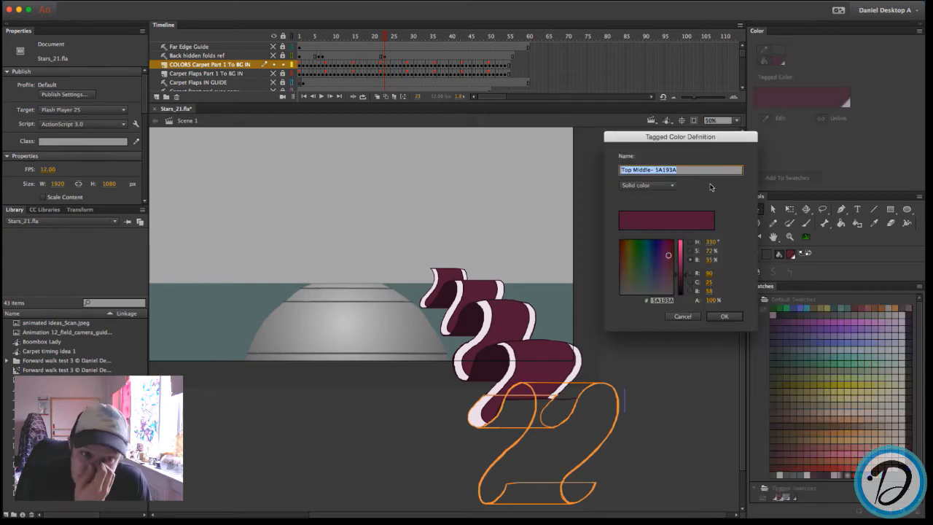
left_click_drag(715, 136, 693, 137)
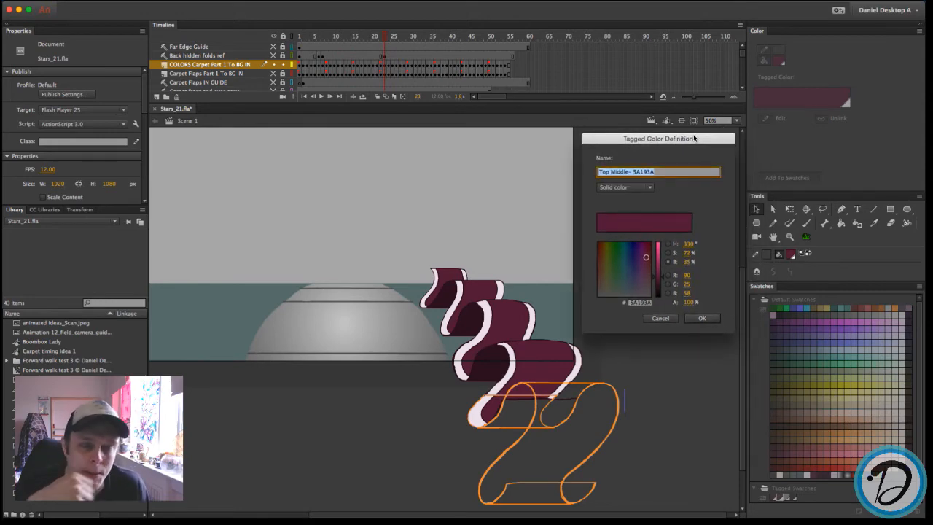
left_click(650, 188)
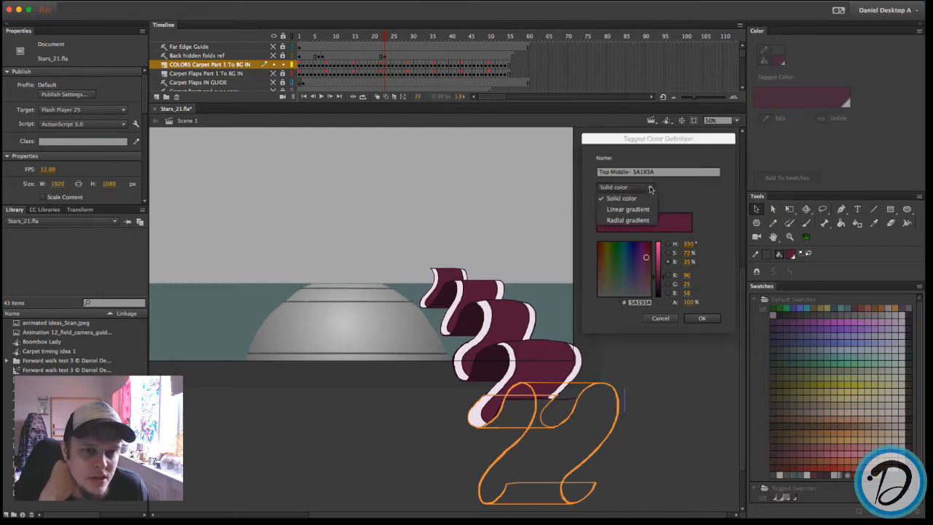
left_click(669, 215)
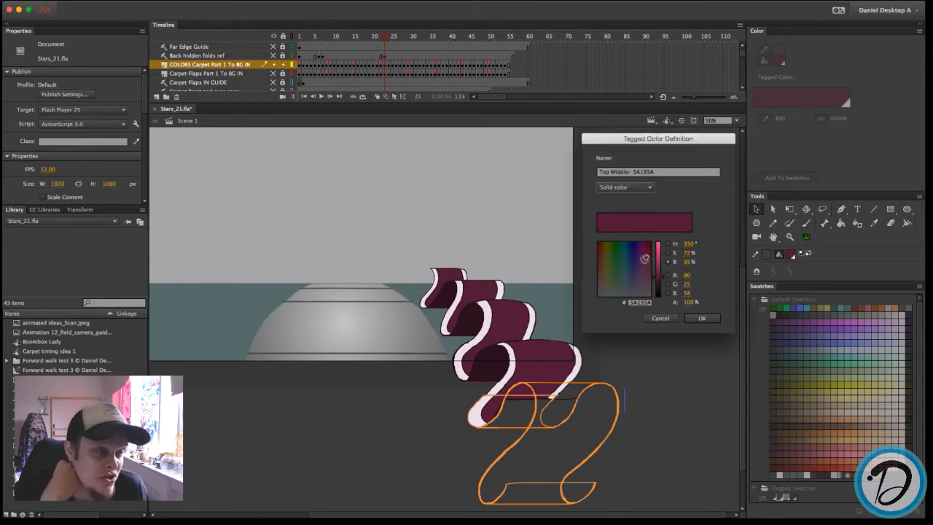
mouse_move(644, 258)
left_mouse_down()
mouse_move(630, 257)
mouse_move(620, 288)
mouse_move(635, 282)
mouse_move(632, 269)
mouse_move(603, 256)
mouse_move(610, 250)
mouse_move(620, 282)
mouse_move(609, 253)
left_mouse_up()
left_click_drag(665, 280, 661, 269)
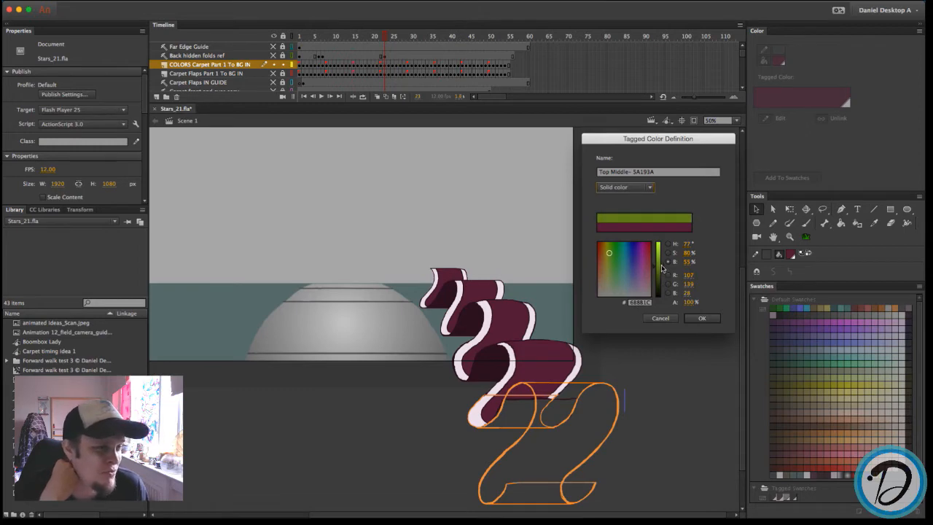
left_click(712, 320)
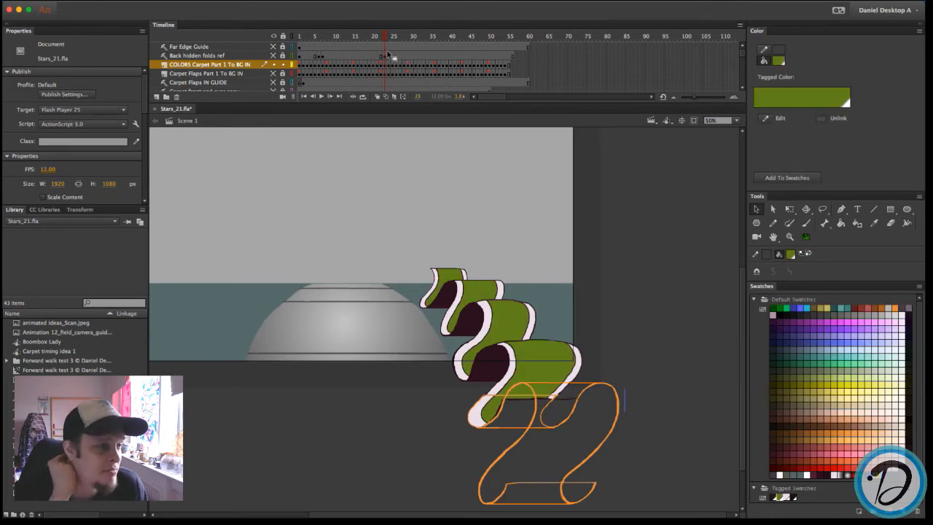
Scrub from frame 24 back to frame 16 to check the recoloured carpet surfaces across frames
mouse_move(401, 37)
left_mouse_down()
mouse_move(512, 40)
mouse_move(351, 44)
mouse_move(390, 45)
left_mouse_up()
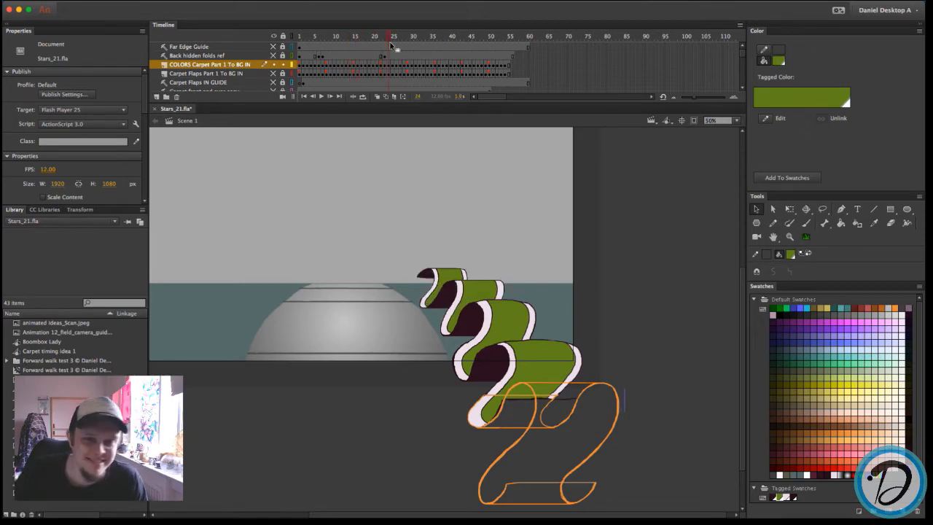
left_click_drag(390, 43, 358, 36)
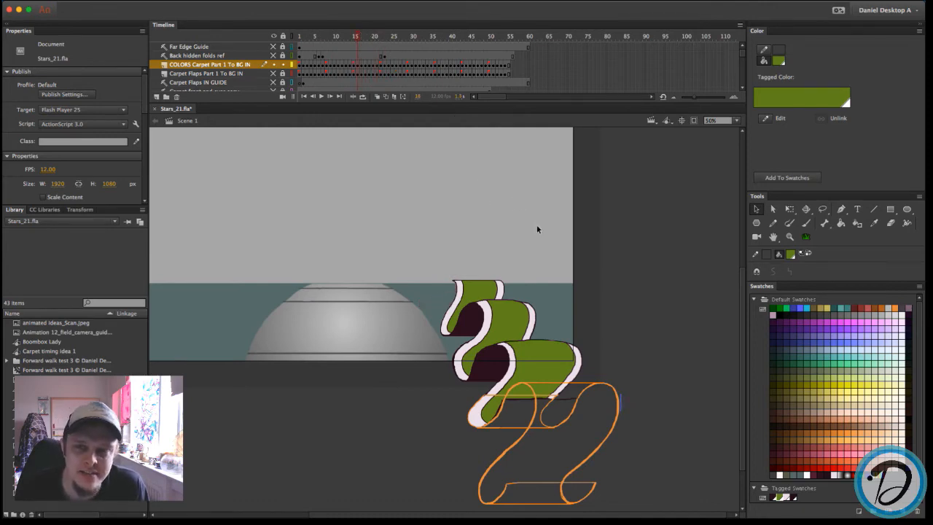
key("Return")
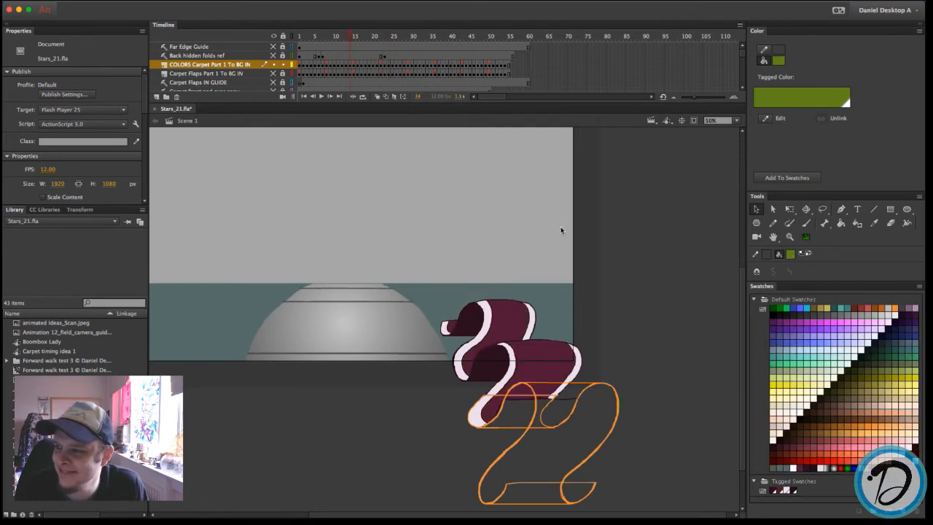
Check the carpet's colours by scrubbing forward to frame 31 and back to frame 14
left_click(369, 37)
left_click_drag(369, 36, 415, 37)
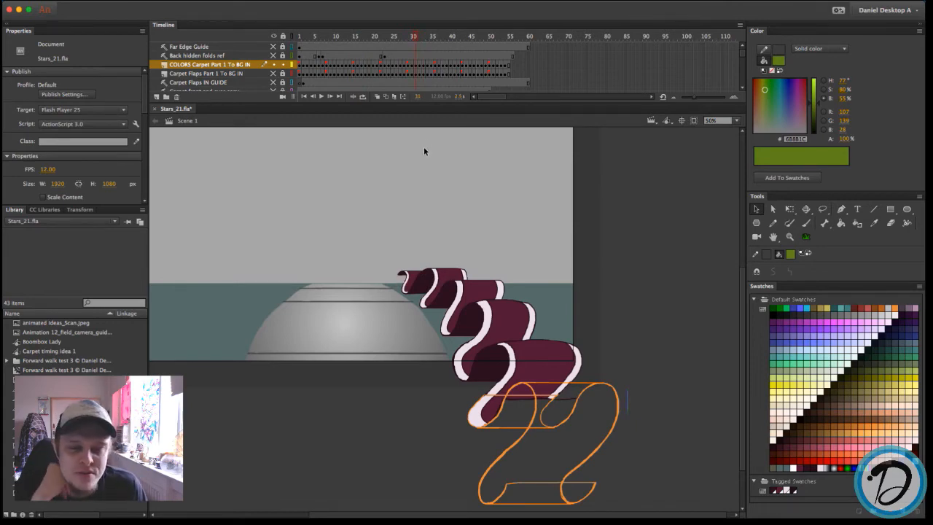
left_click_drag(419, 38, 371, 40)
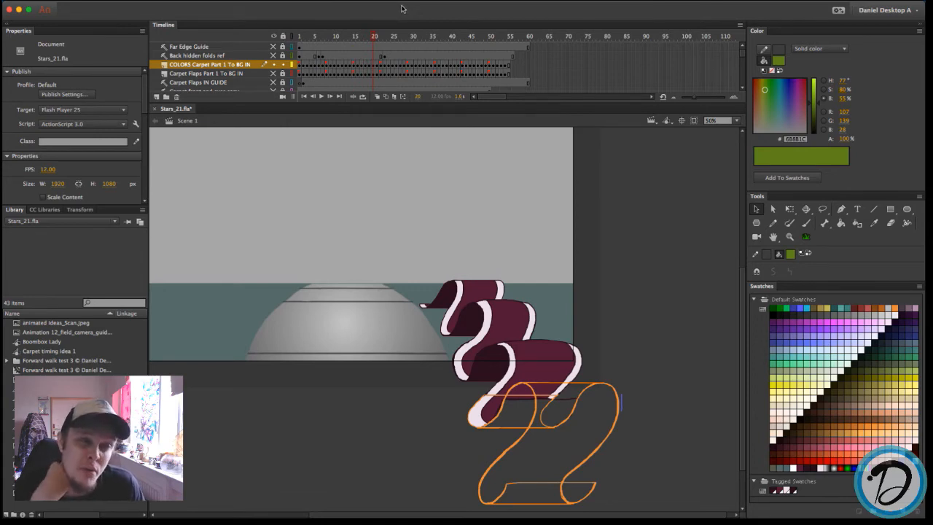
left_click(370, 36)
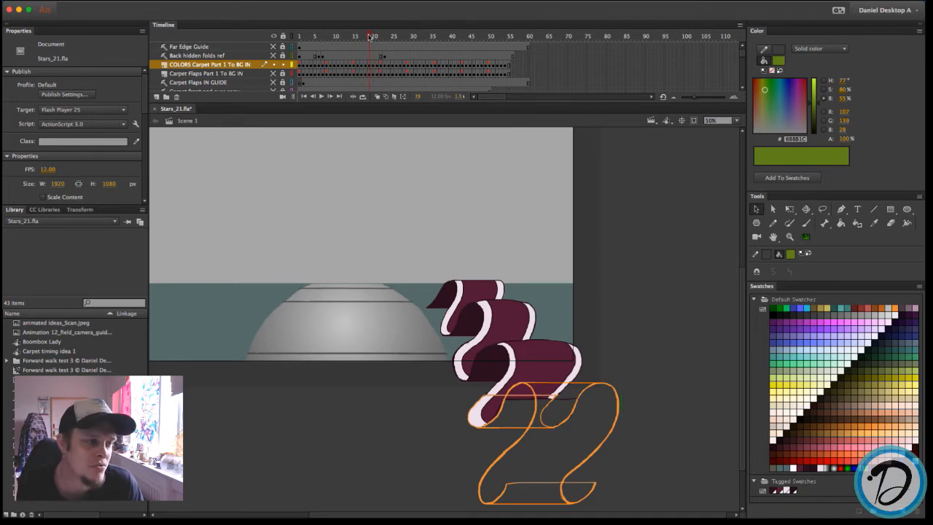
left_click(366, 36)
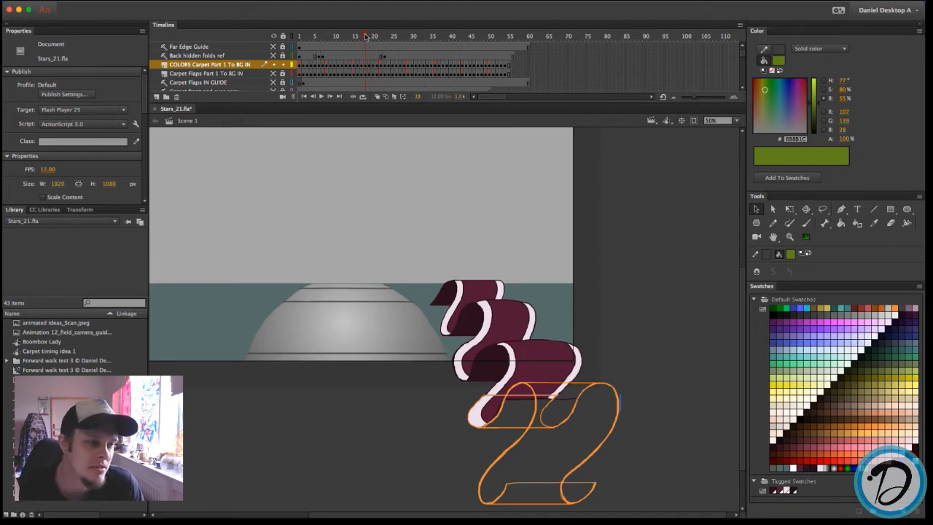
left_click_drag(366, 36, 349, 41)
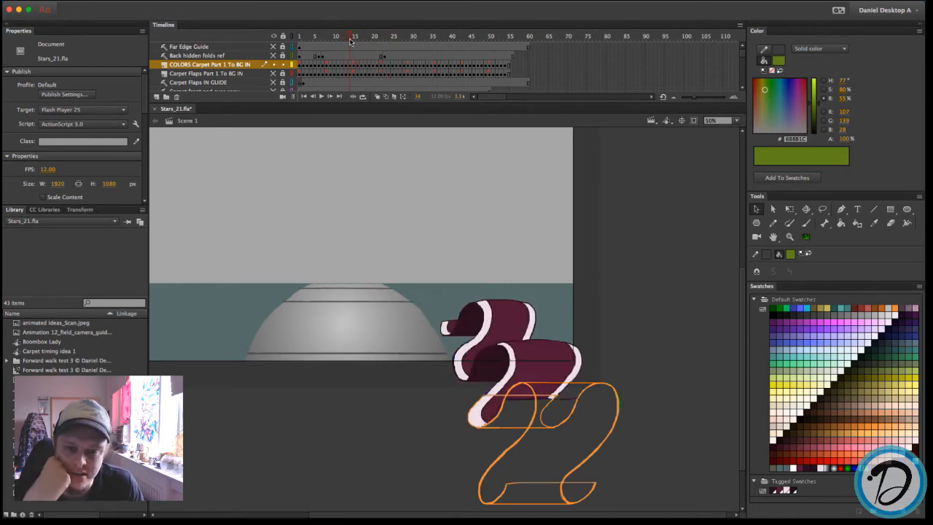
Unlink the rear fold's upper surface fill on frame 14 from its tagged swatch and recolour it dark green 415A0E
left_click(509, 311)
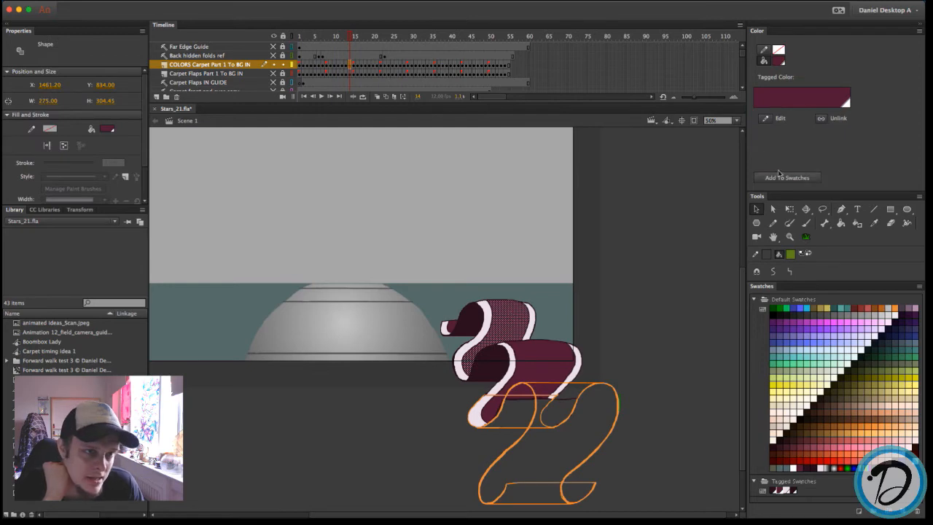
left_click(821, 120)
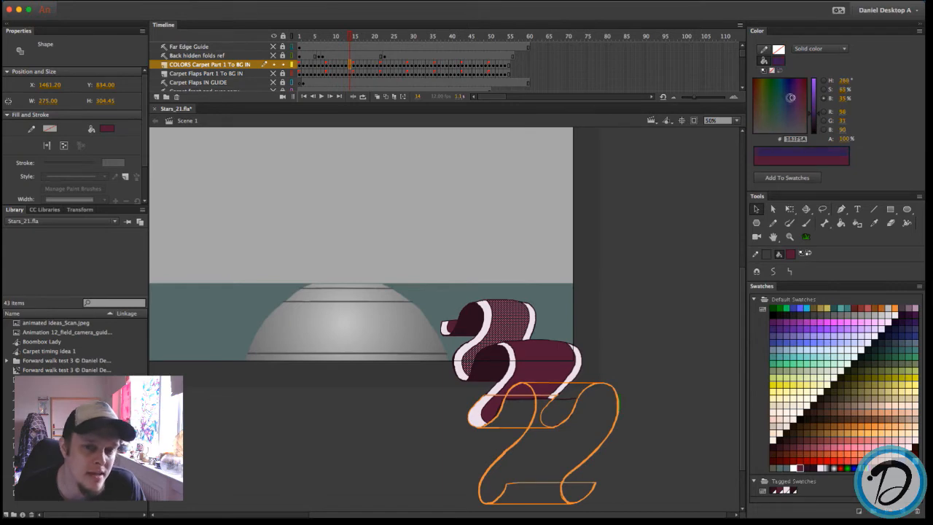
left_click_drag(790, 97, 764, 88)
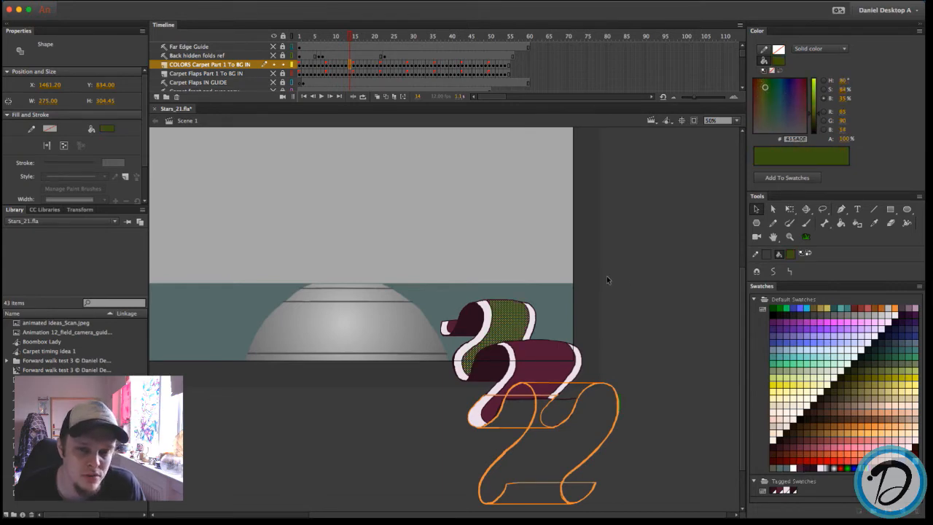
left_click(606, 275)
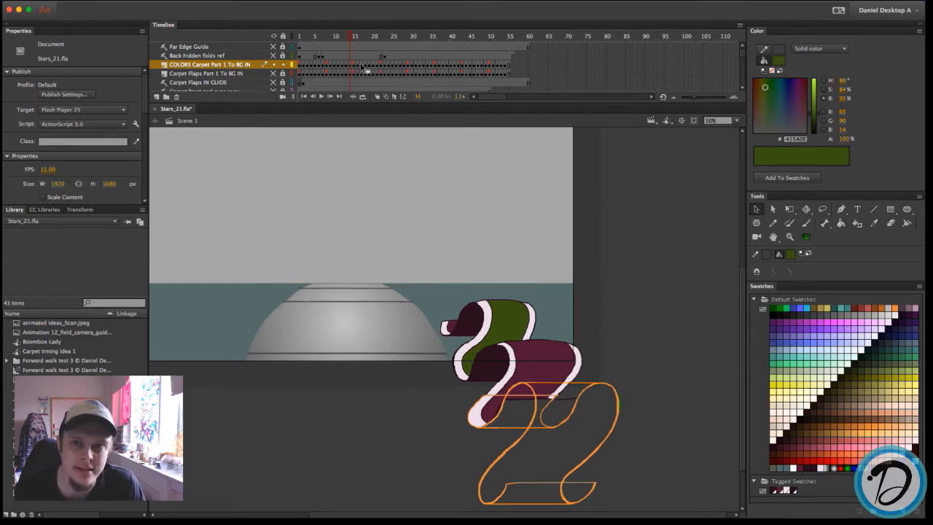
left_click(354, 37)
mouse_move(363, 37)
left_mouse_down()
mouse_move(380, 38)
mouse_move(345, 42)
mouse_move(353, 45)
left_mouse_up()
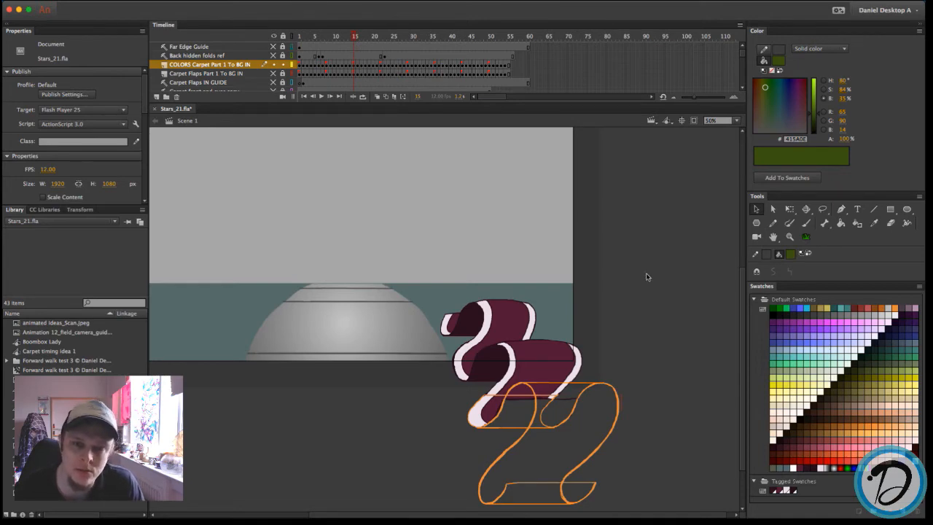
Undo the green recolouring and the unlinking of the rear carpet surface on frame 14
key("super+z")
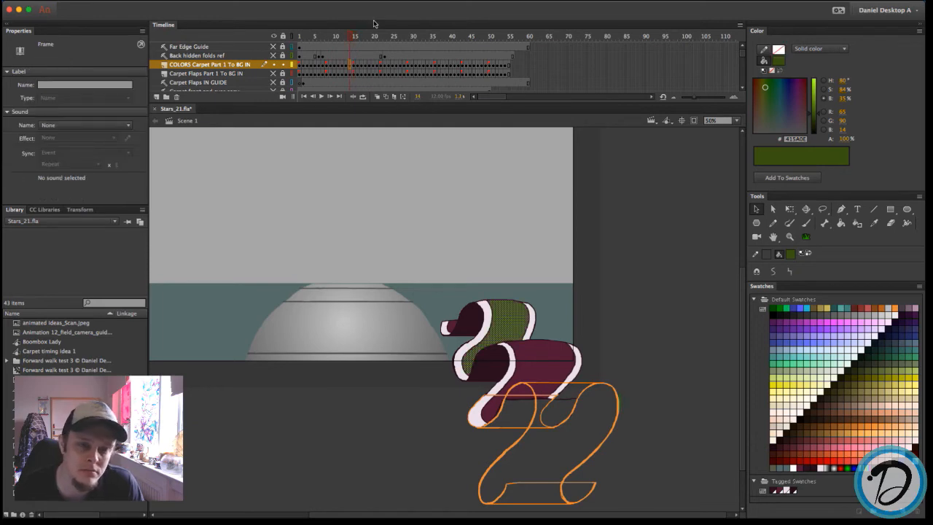
key("super+z")
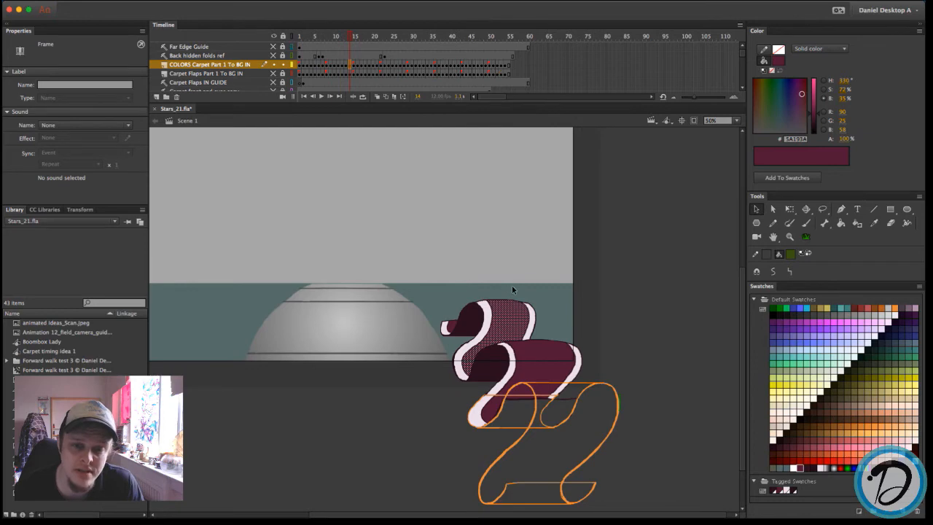
key("super+z")
left_click(541, 257)
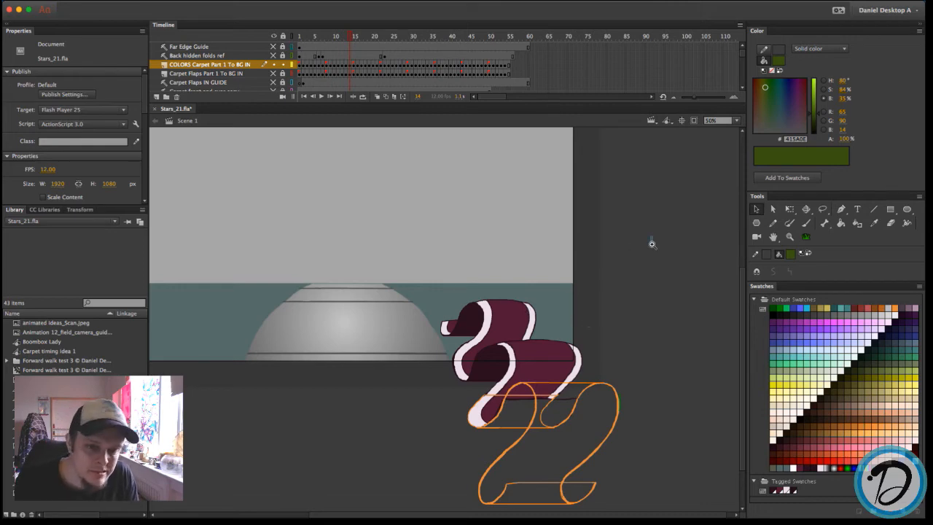
Inspect which tagged colours the outline, the front fold's upper surface and its shadowed inner fold use on frame 14
left_click_drag(650, 236, 388, 481)
scroll(635, 248, "down", 3)
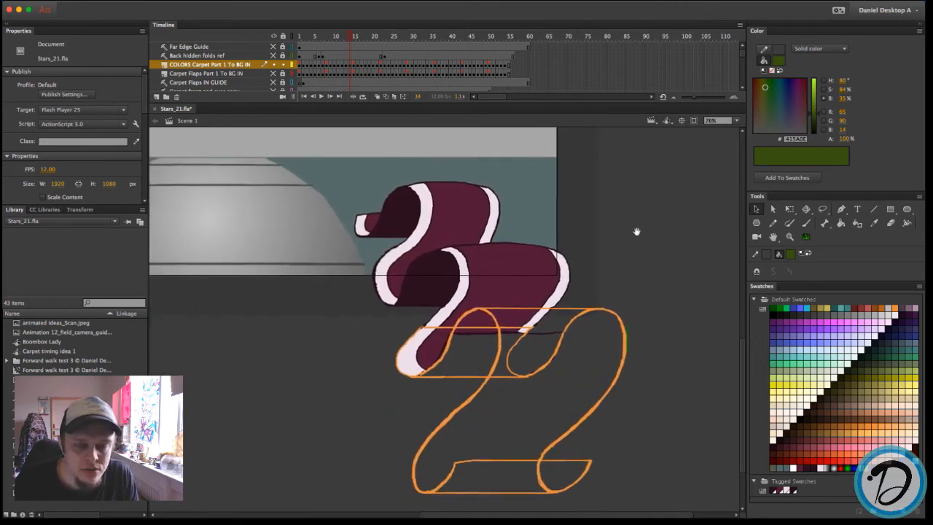
left_click(547, 251)
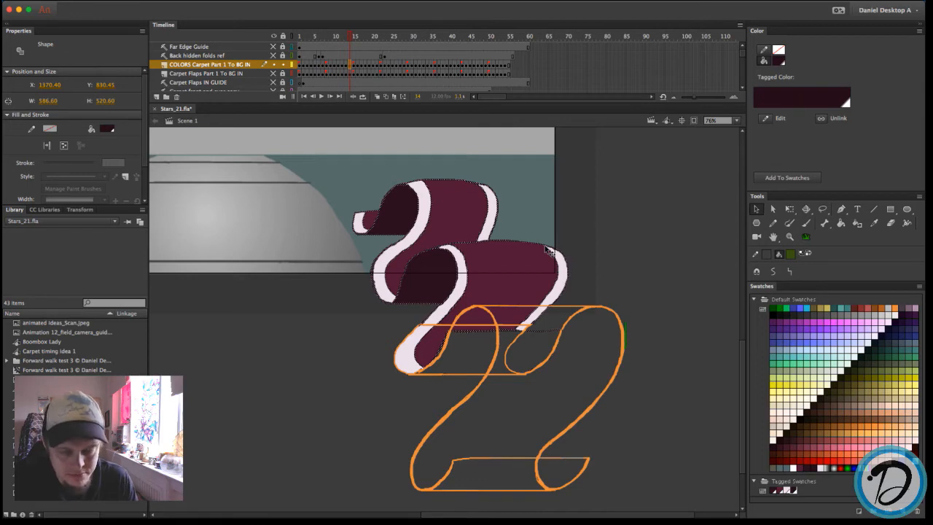
left_click(592, 246)
left_click(522, 270)
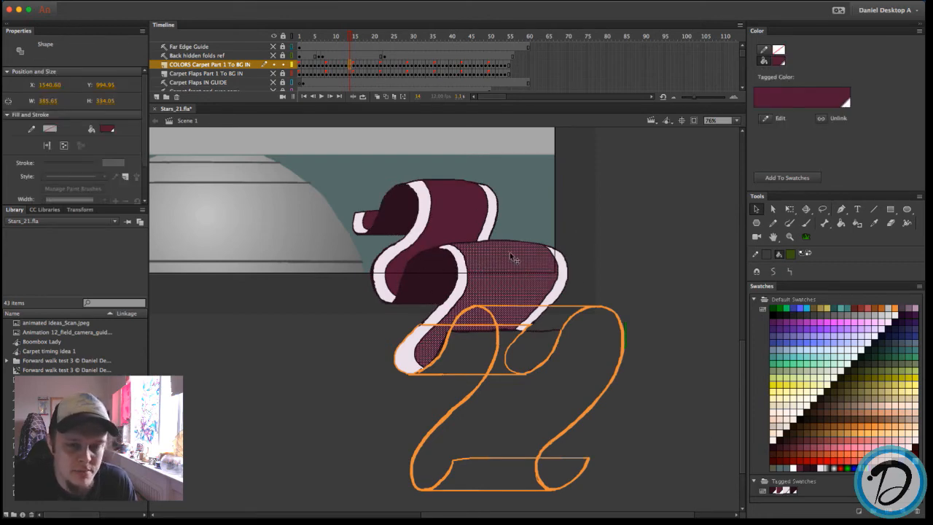
left_click(523, 227)
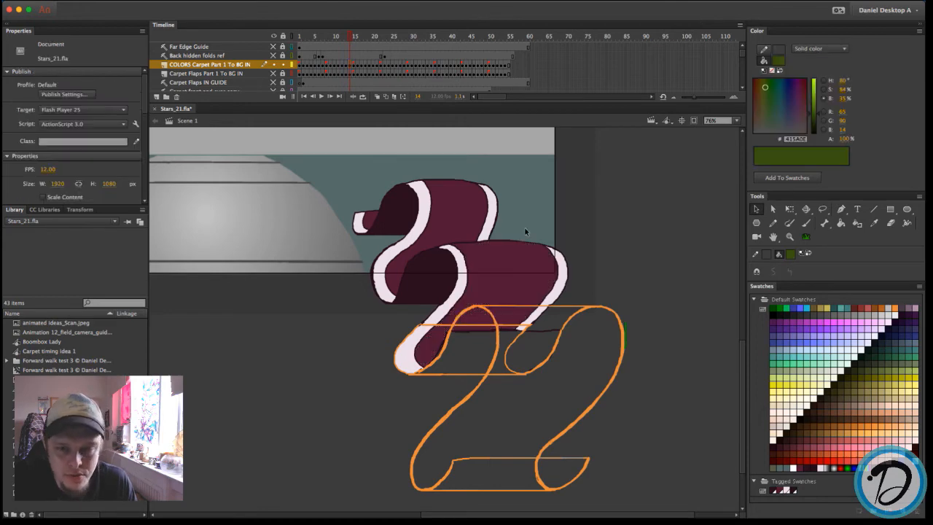
left_click(437, 273)
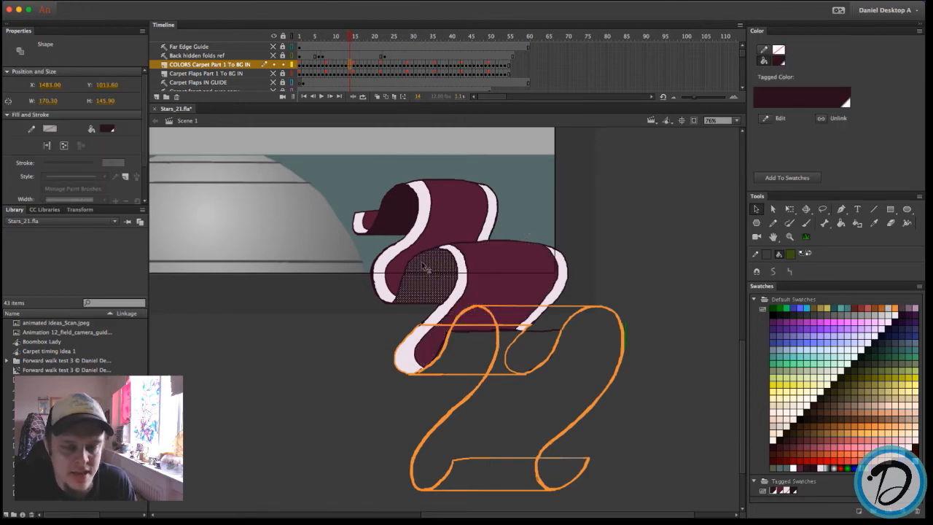
left_click(413, 296)
left_click(411, 273)
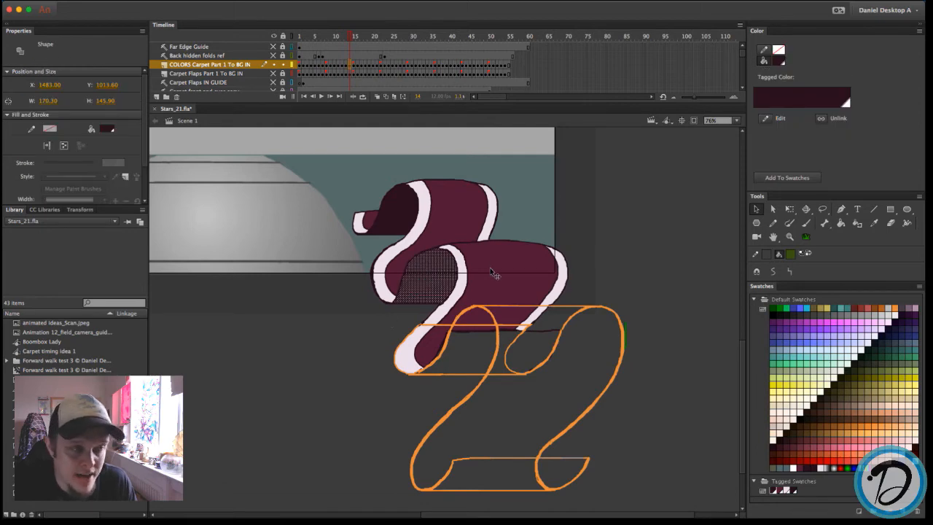
left_click(399, 311)
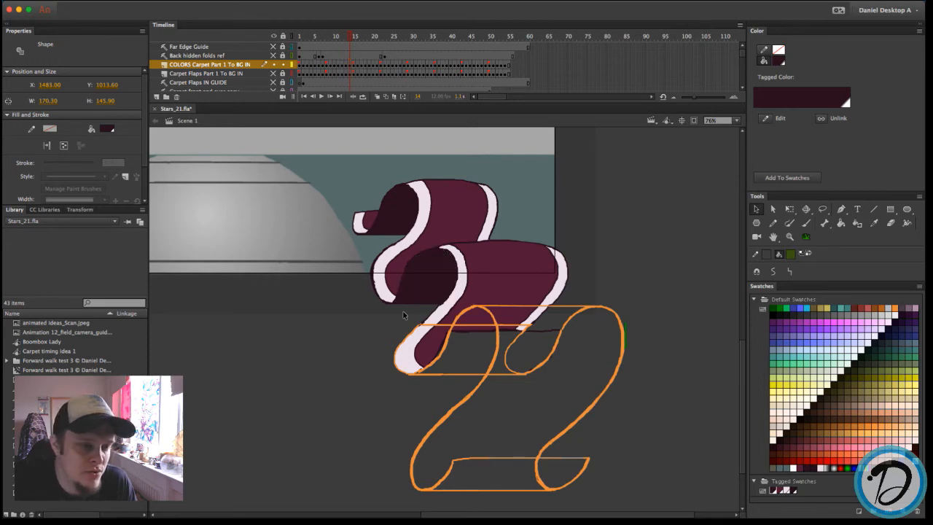
left_click(519, 266)
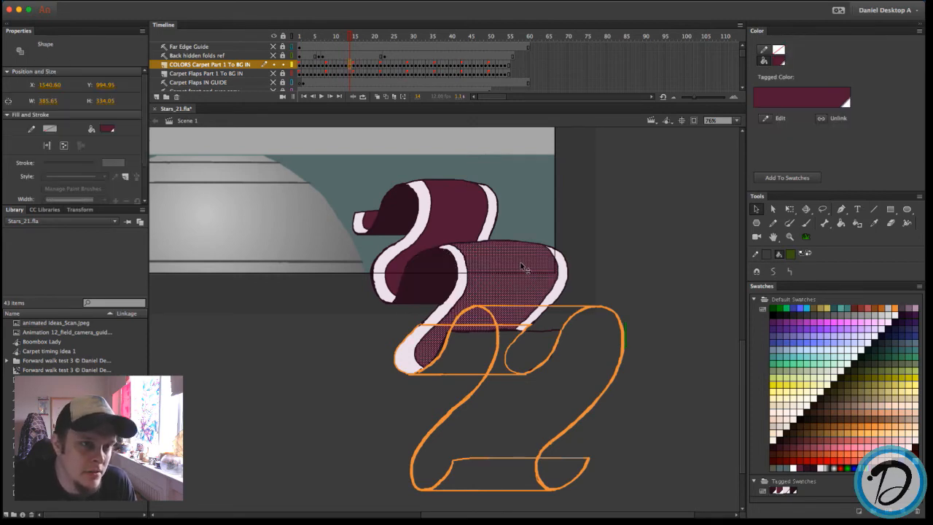
Clear the selection, load the maroon 5A193A swatch as the fill colour and lower its saturation to 62%
left_click(631, 231)
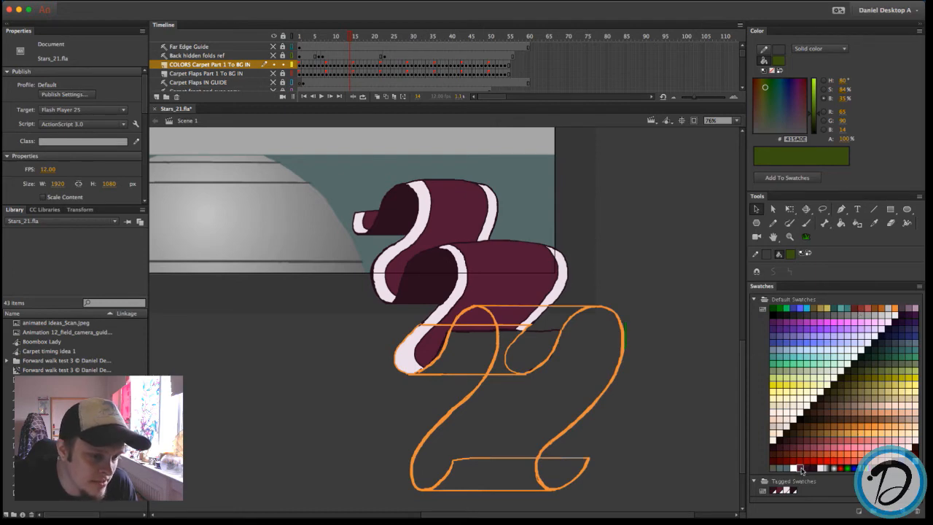
left_click(801, 469)
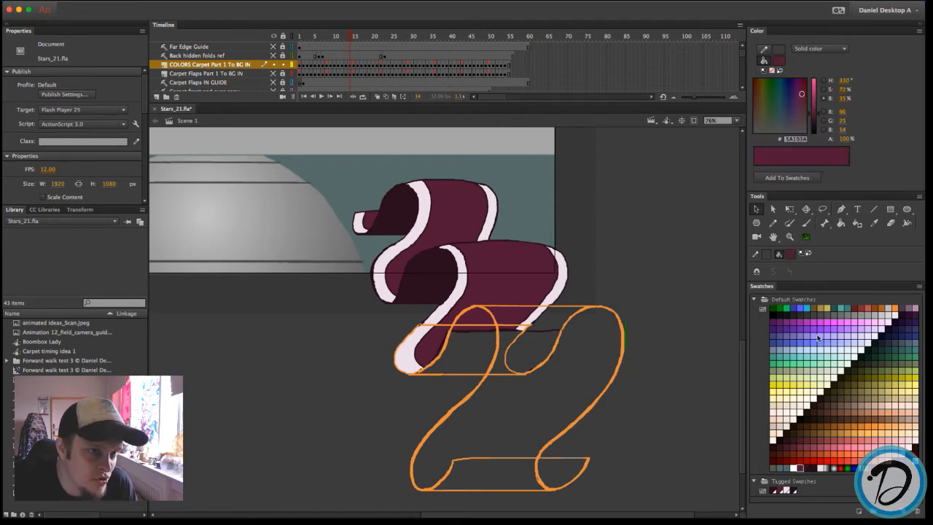
left_click(824, 89)
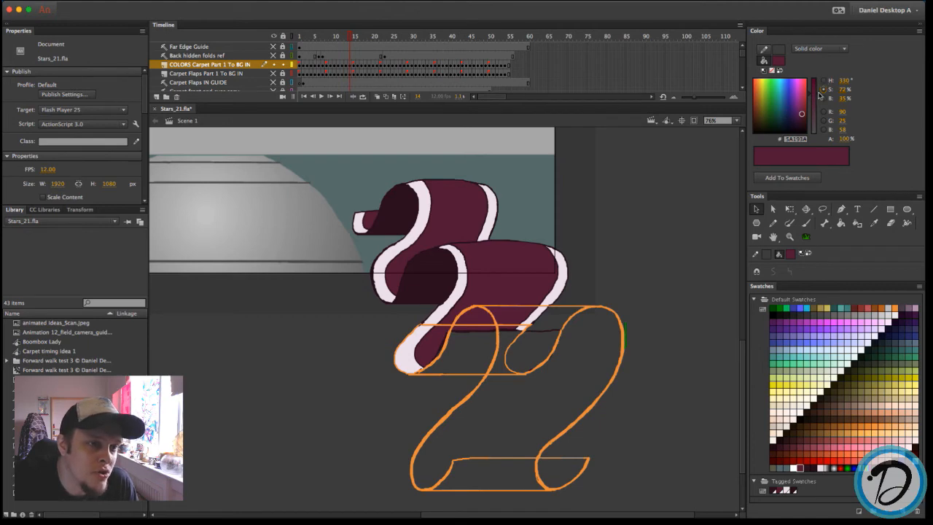
left_click_drag(816, 94, 814, 102)
Compare the colour picker's HSB and RGB component modes, and raise the fill colour's red value to 171
left_click(823, 81)
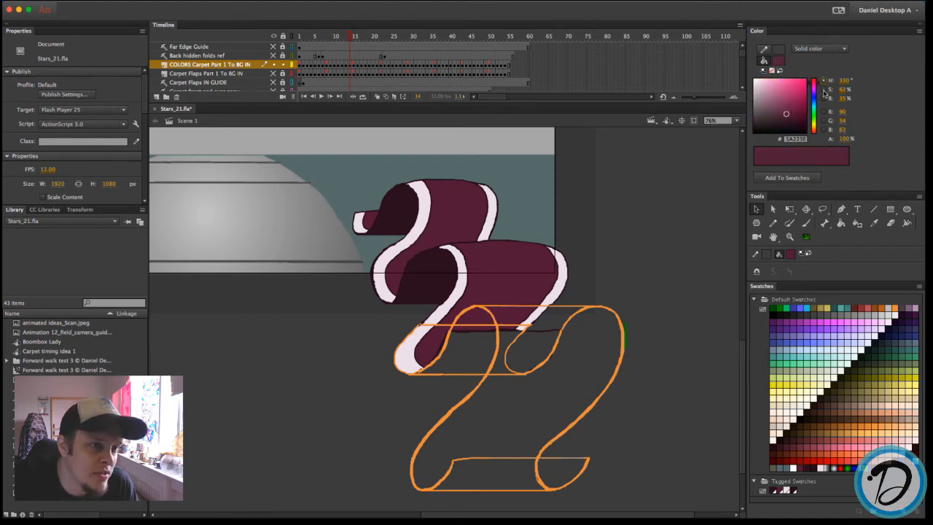
left_click(823, 89)
left_click(822, 98)
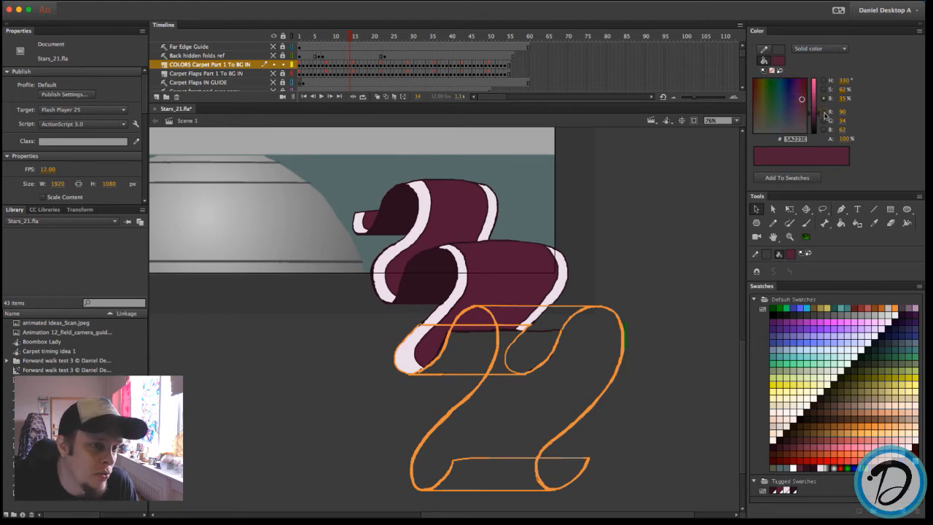
left_click(823, 112)
left_click(823, 129)
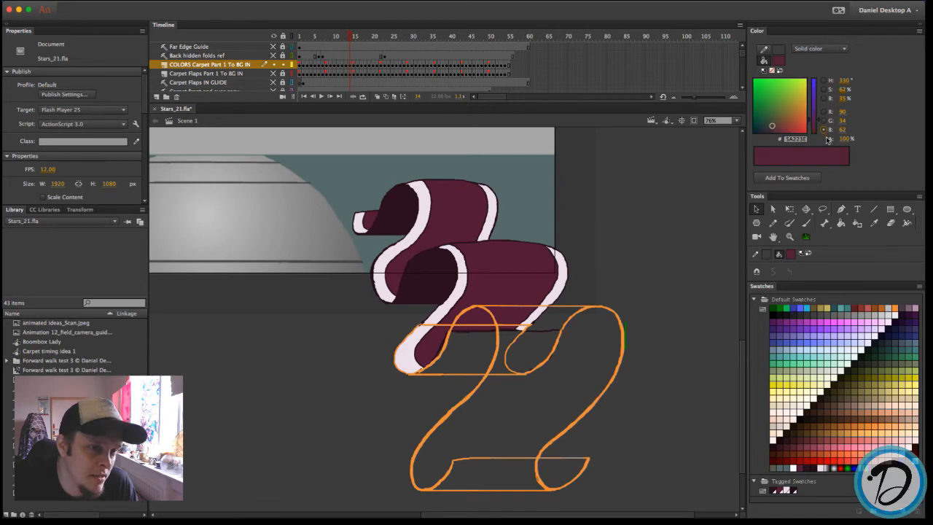
left_click(823, 121)
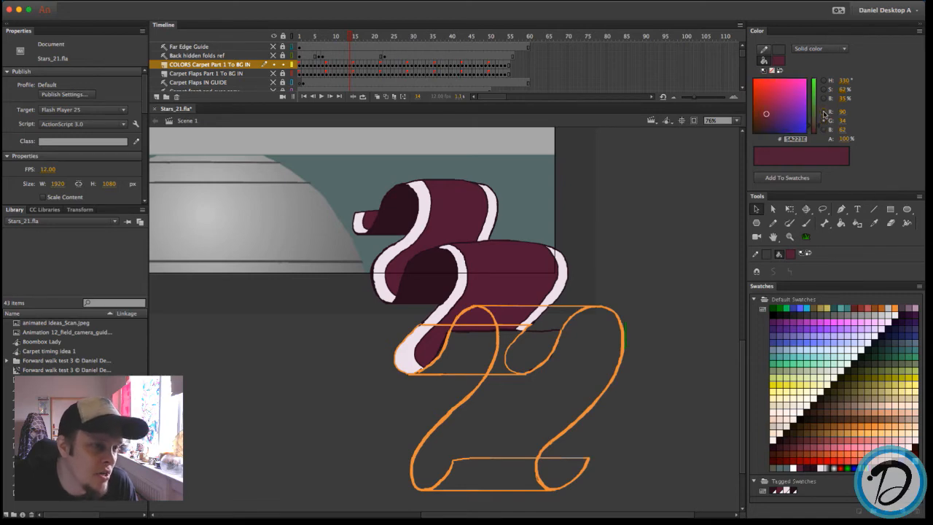
left_click(824, 112)
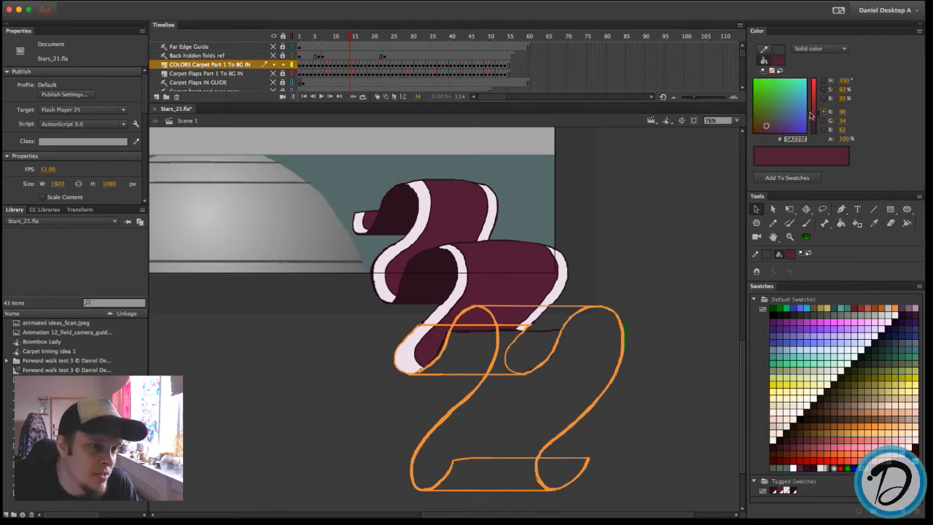
left_click_drag(812, 116, 814, 96)
left_click(824, 88)
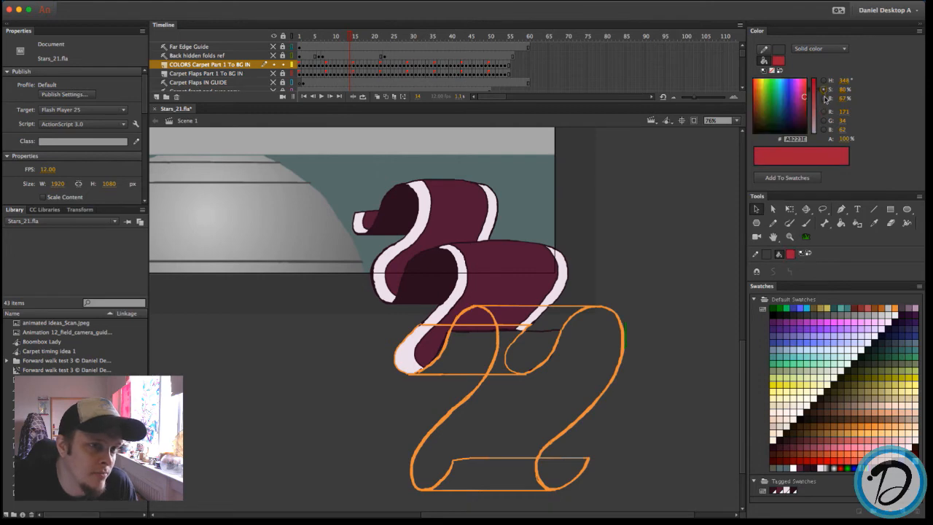
Reload the maroon 5A193A swatch as the fill colour and darken it to 25% brightness
left_click(823, 98)
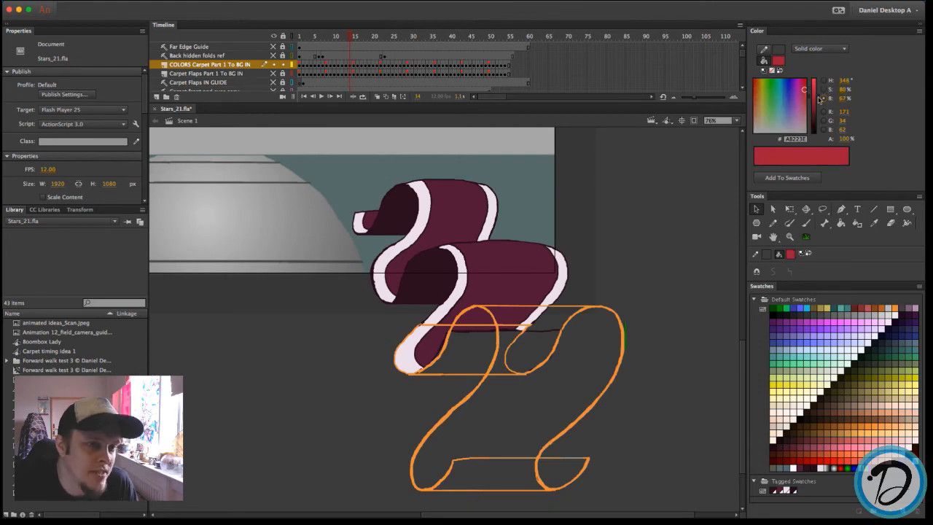
left_click(803, 468)
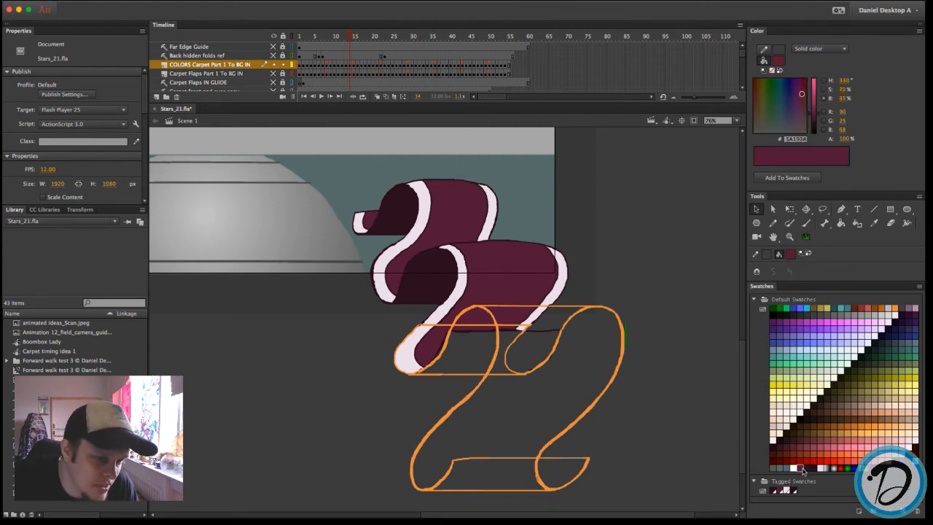
left_click_drag(816, 112, 818, 125)
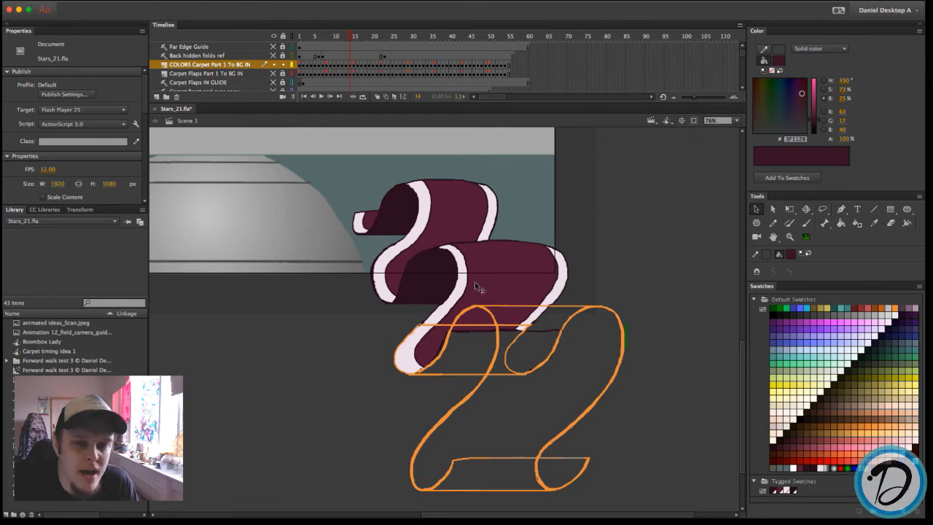
Inspect which tagged colours the carpet's outline and the front fold's pale border use on frame 14
left_click(507, 240)
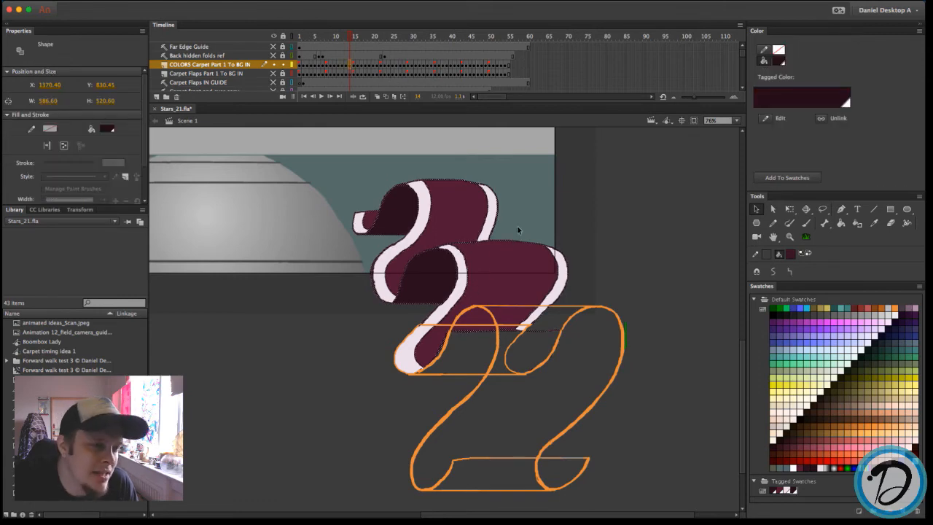
left_click(639, 212)
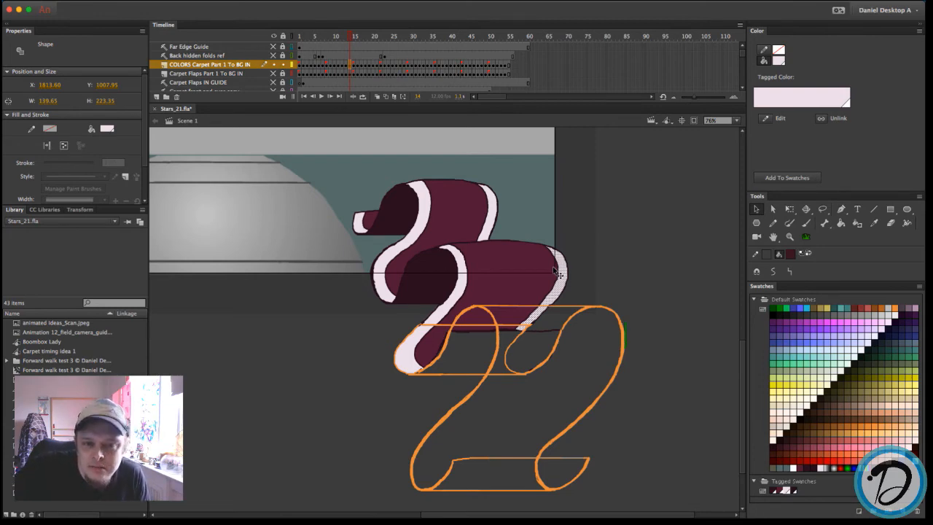
left_click(582, 248)
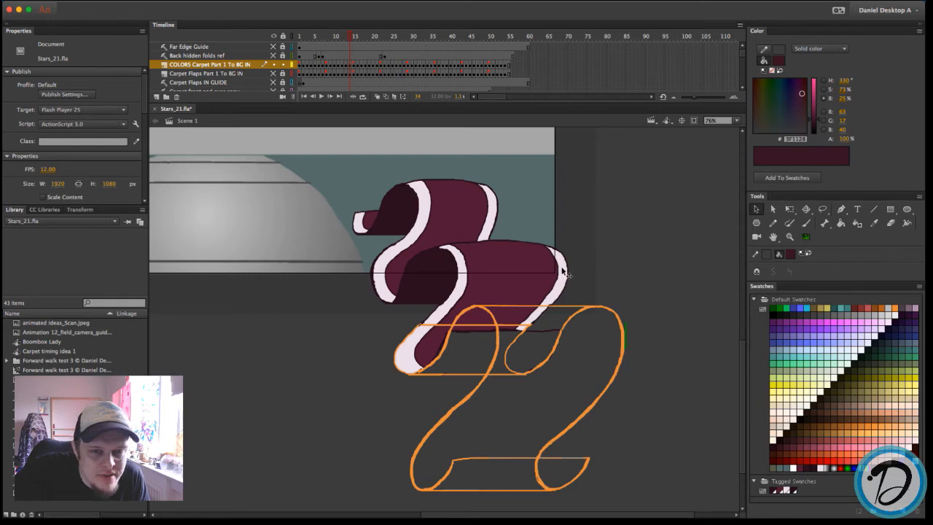
left_click(563, 272)
left_click(604, 245)
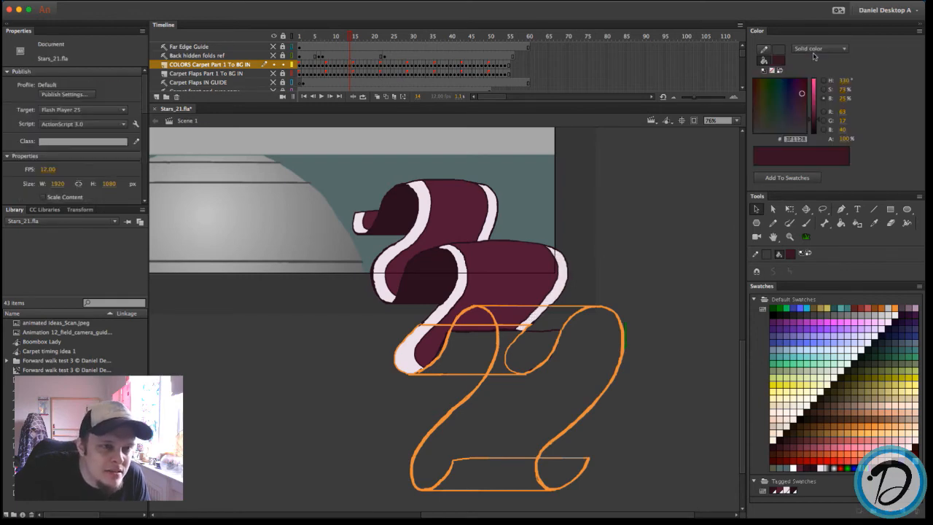
Set the fill colour back to the maroon 5A193A swatch and compare its hue, saturation, brightness and RGB component modes
left_click(824, 88)
left_click(823, 80)
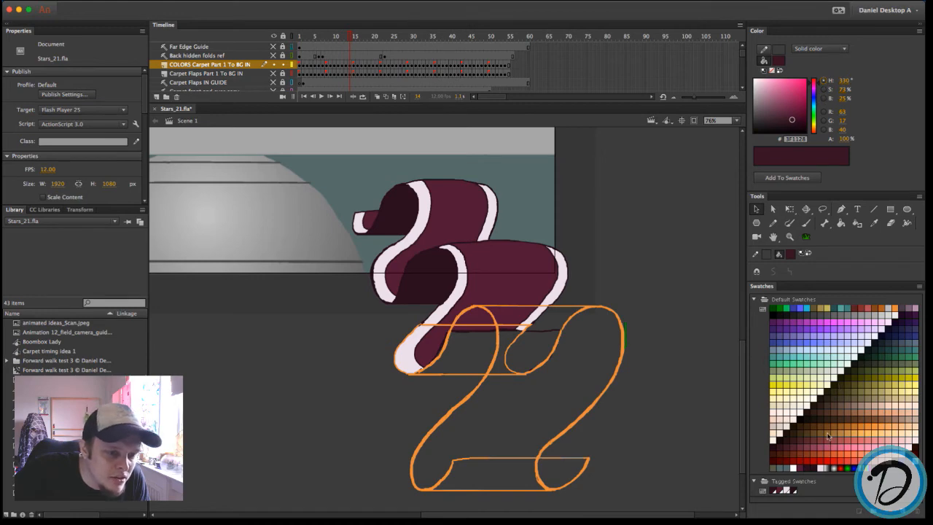
left_click(800, 468)
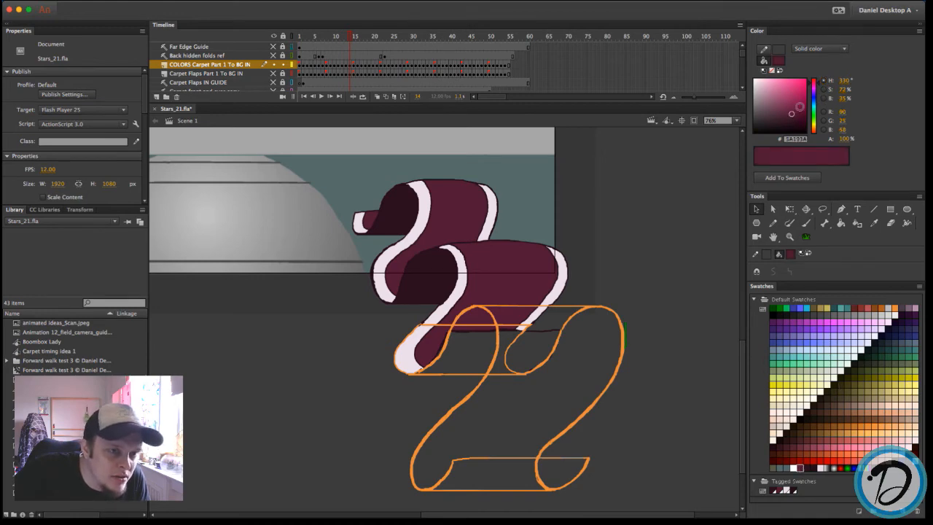
left_click(823, 89)
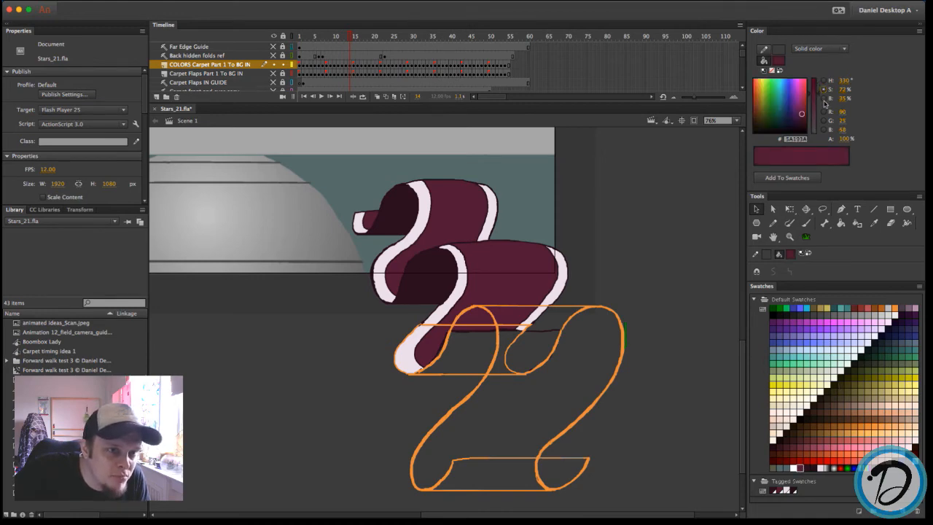
left_click(824, 99)
left_click(824, 90)
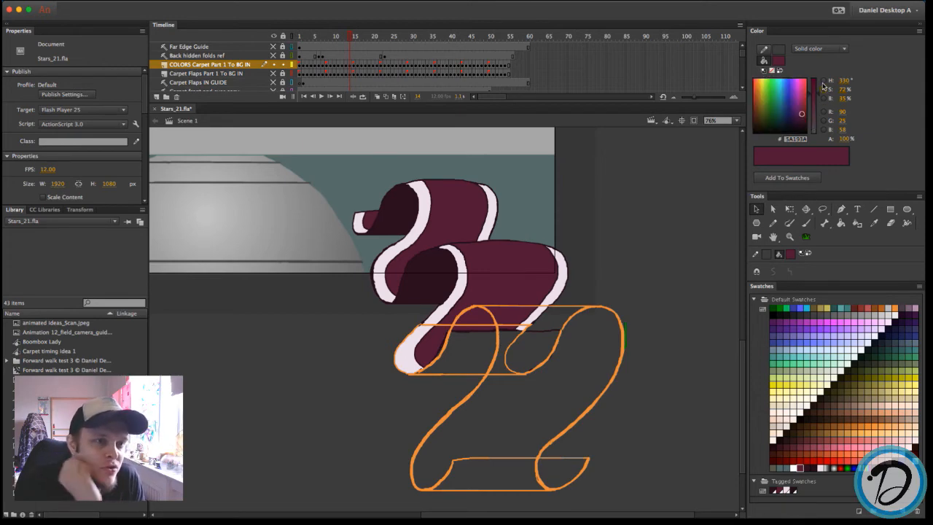
left_click(823, 80)
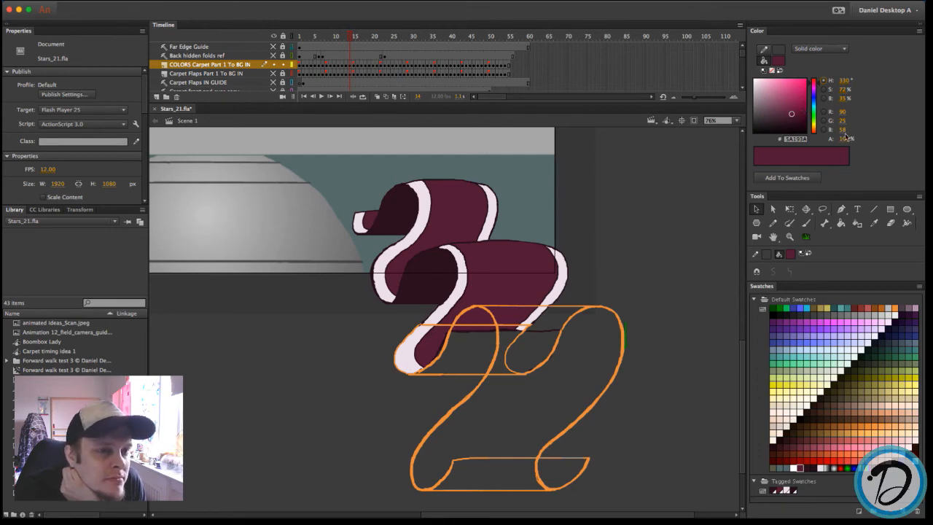
left_click(824, 112)
left_click(825, 121)
left_click(824, 129)
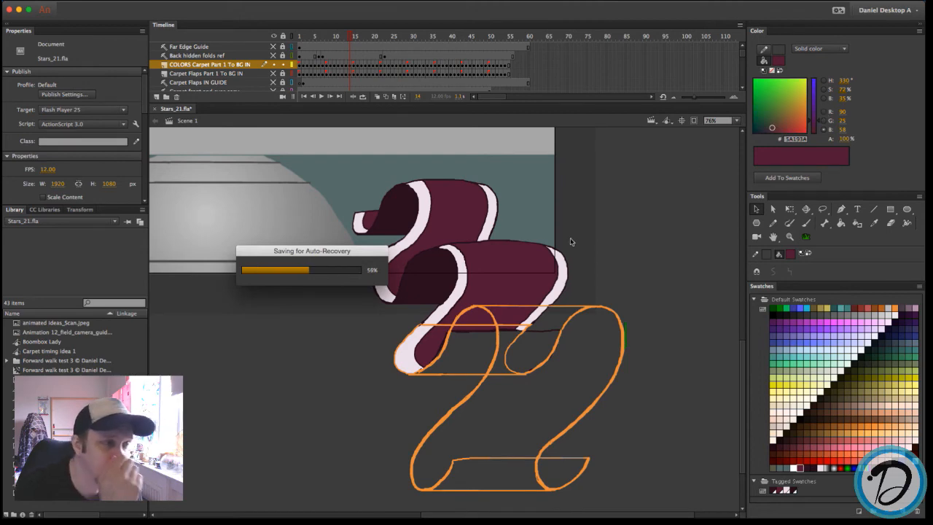
Move the auto-recovery progress window off the carpet and review the swatch commands for adding, replacing and saving colours
left_click_drag(375, 250, 724, 140)
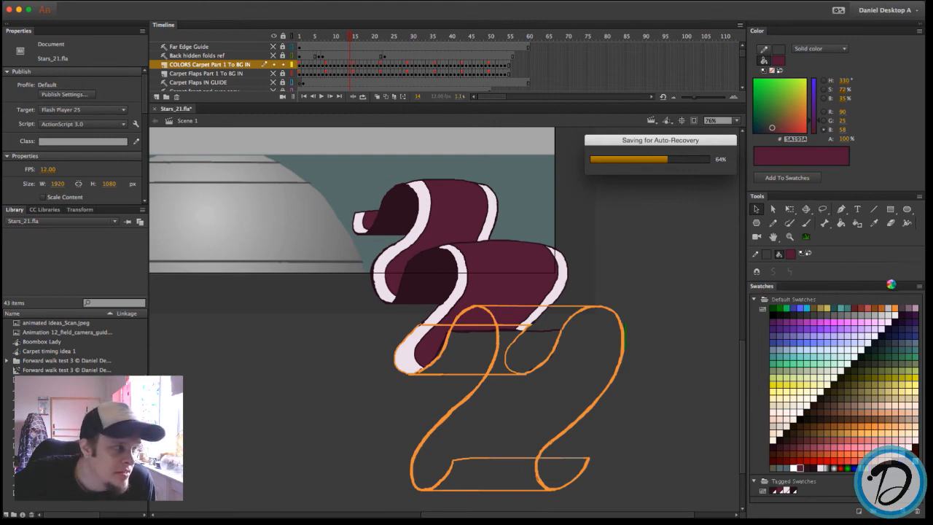
left_click(920, 286)
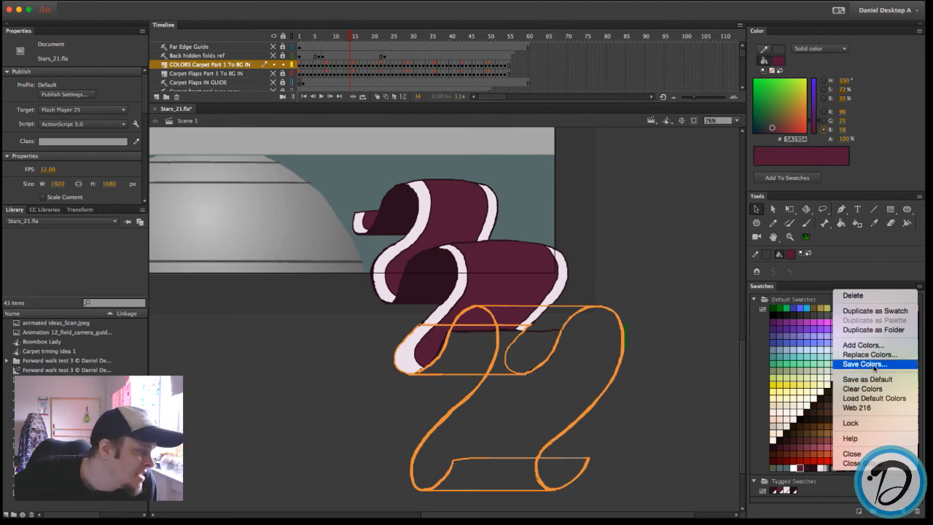
left_click(724, 354)
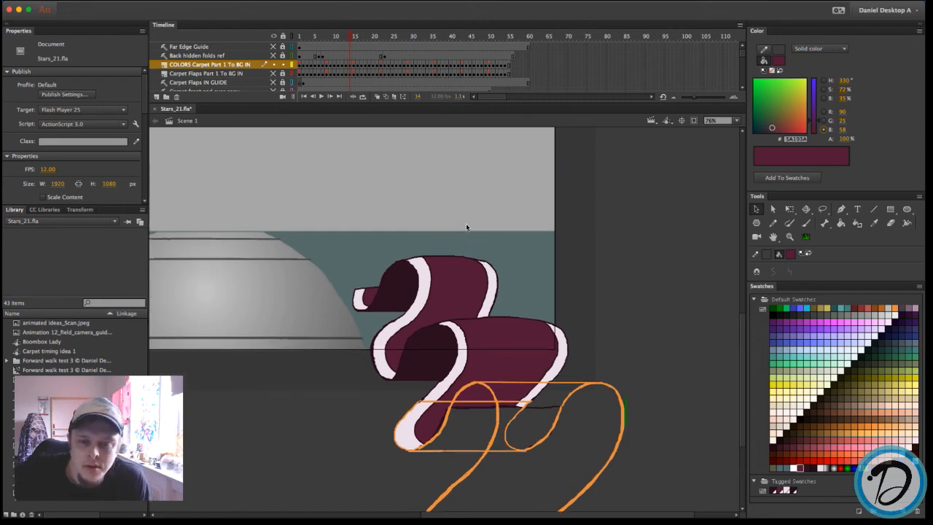
Clip the content outside the stage and scrub the coloured carpet animation from frame 14 to frame 55
key("super+minus")
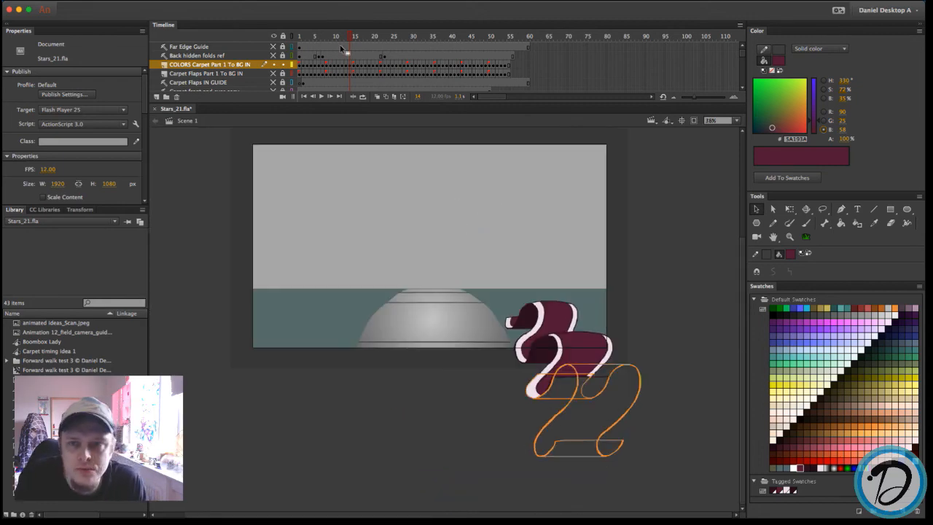
left_click(694, 121)
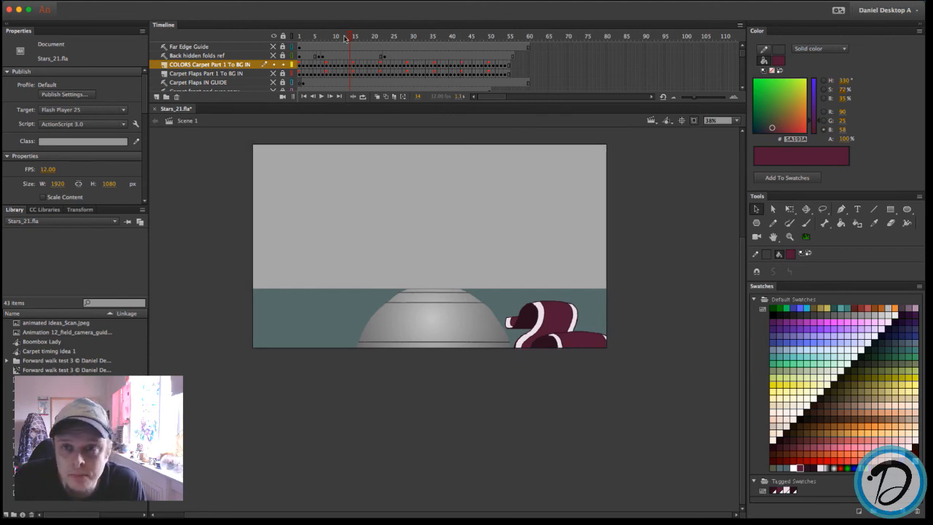
left_click_drag(349, 39, 510, 64)
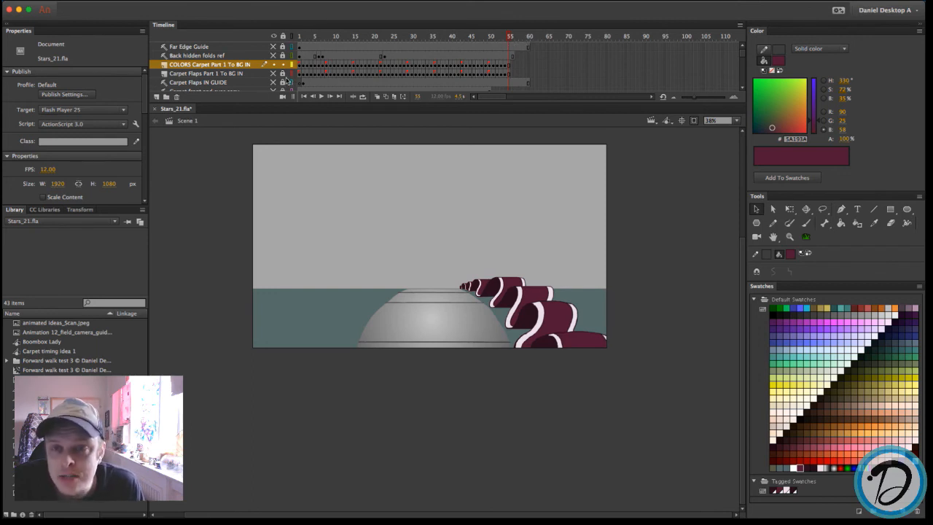
Lock and hide the COLORS Carpet Part 1 To BG IN layer, and show the carpet flaps Part 2 To BG OUT layer
scroll(292, 82, "down", 2)
scroll(272, 66, "up", 2)
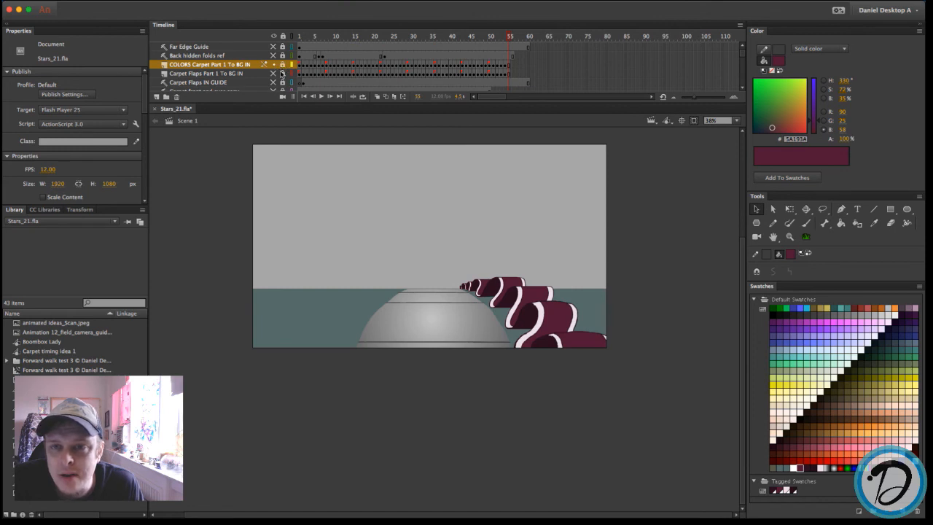
scroll(280, 77, "down", 4)
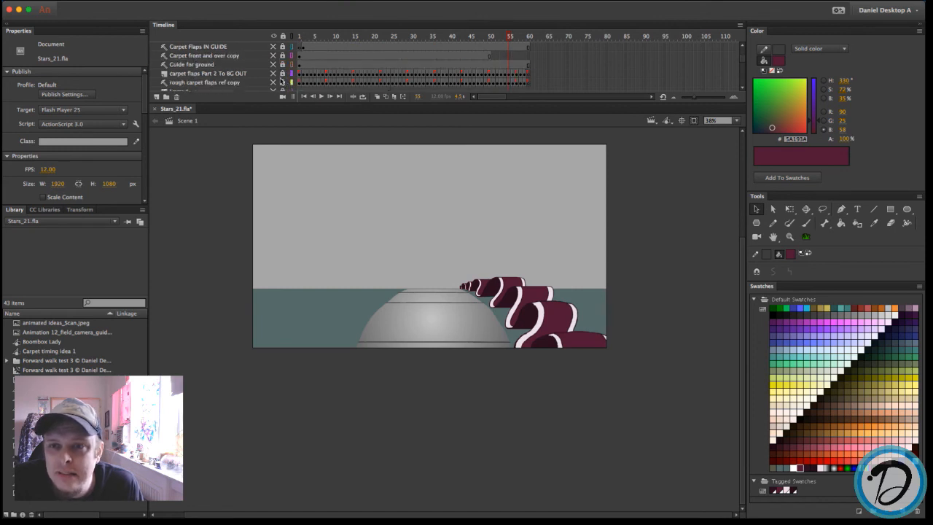
scroll(277, 75, "up", 4)
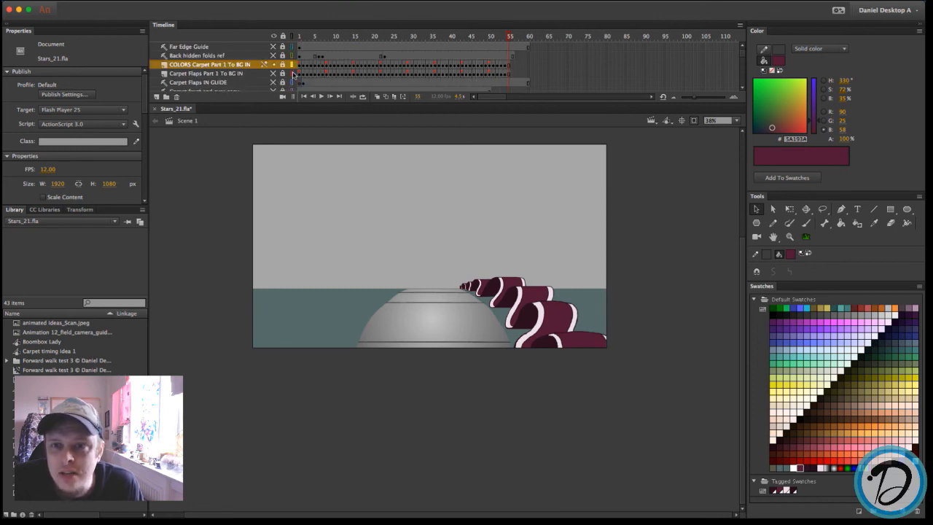
left_click(273, 65)
scroll(340, 75, "down", 5)
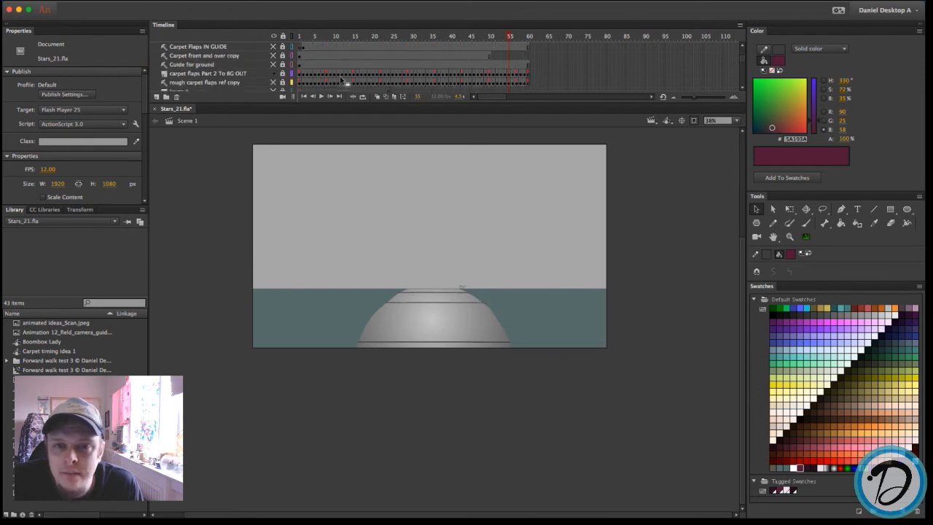
Scrub the carpet flaps Part 2 To BG OUT animation forward to frame 60
left_click_drag(510, 36, 523, 63)
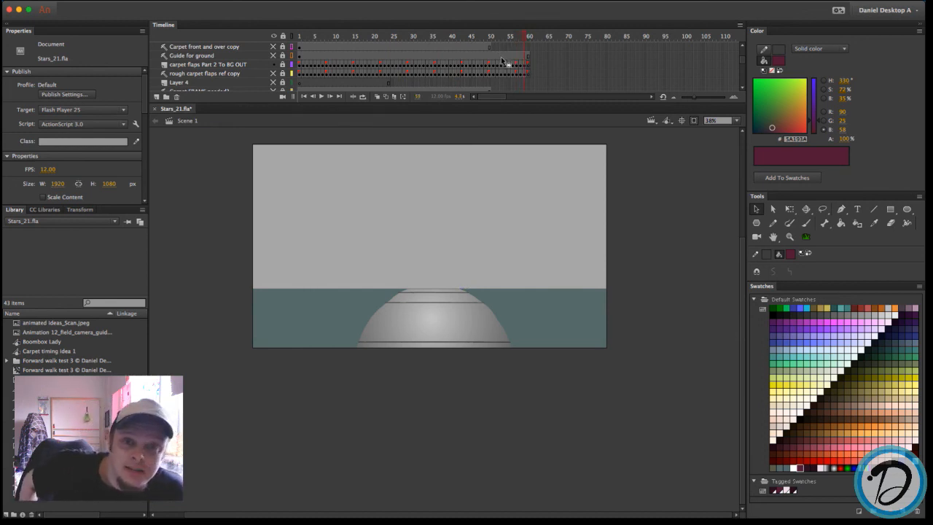
left_click(529, 42)
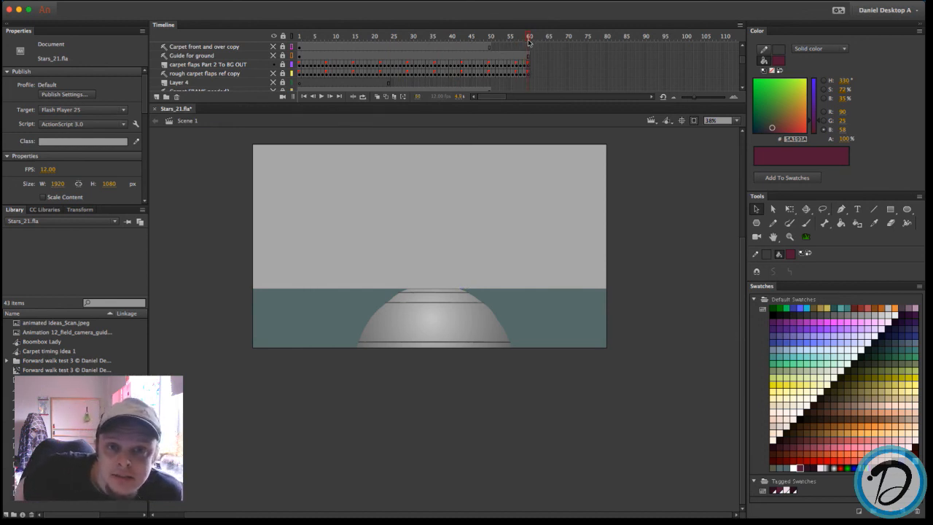